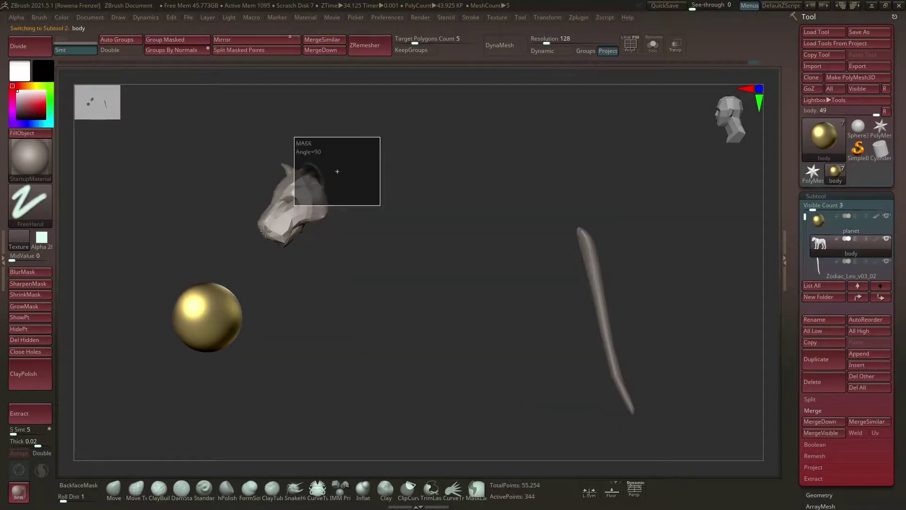
Mask the front leg with the torso polygroup hidden and split it into its own subtool.
mouse_move(517, 172)
left_mouse_down()
mouse_move(455, 340)
mouse_move(475, 338)
mouse_move(399, 355)
left_mouse_up()
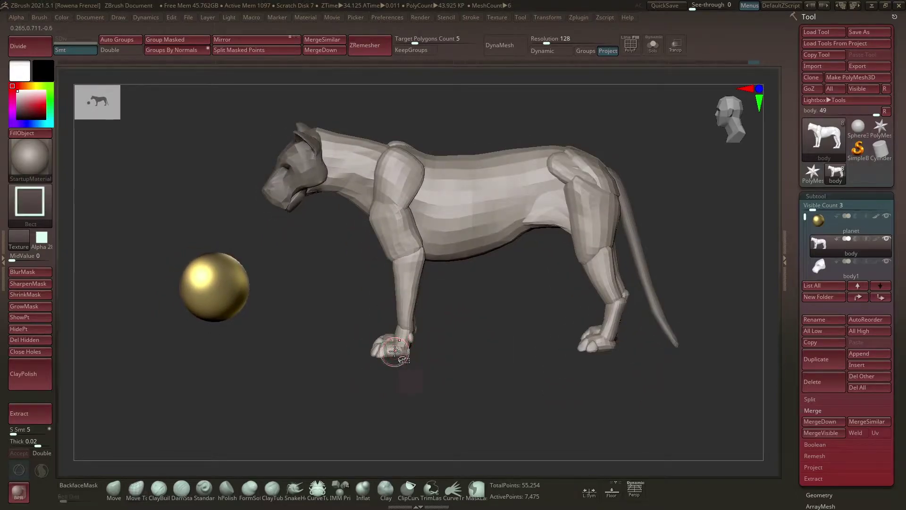
left_click(395, 351, "ctrl+shift")
left_click(479, 299, "ctrl+shift")
left_click(398, 333, "ctrl+shift")
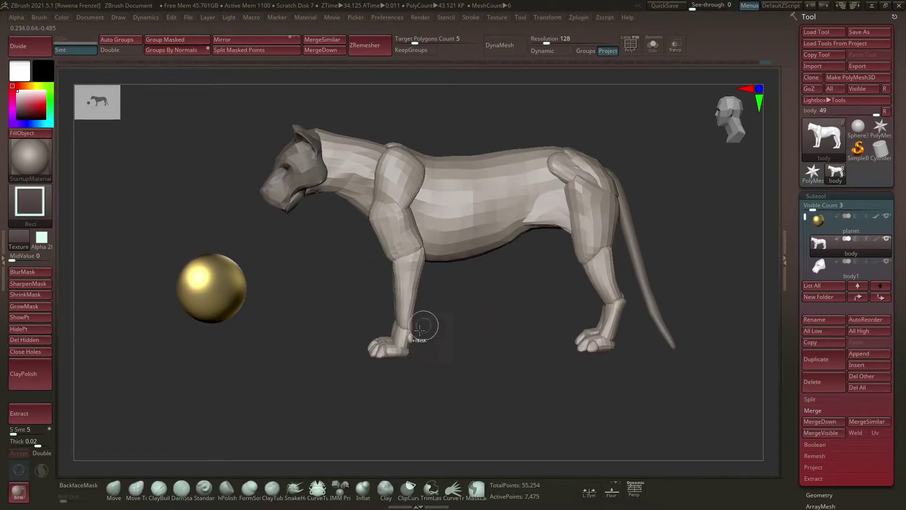
left_click(420, 329, "ctrl+shift")
left_click(443, 306, "ctrl+shift")
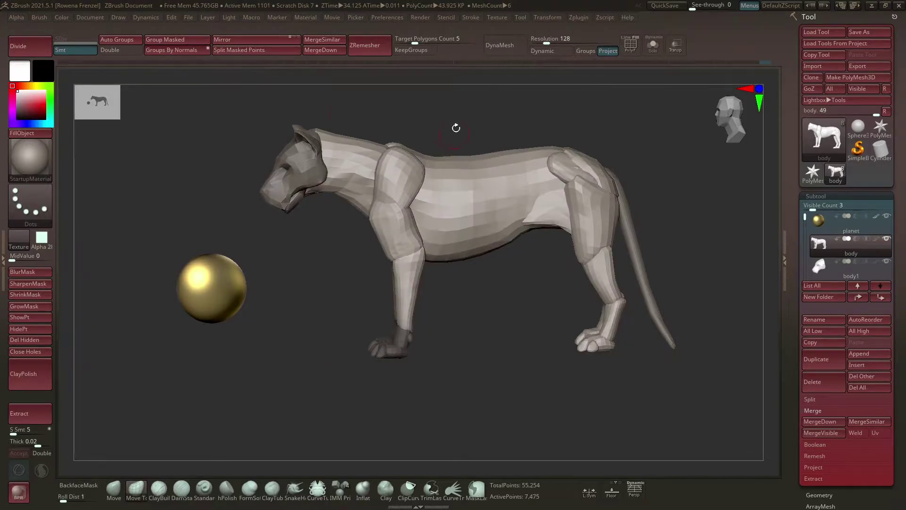
mouse_move(456, 128)
left_mouse_down()
mouse_move(489, 116)
mouse_move(542, 182)
mouse_move(405, 299)
left_mouse_up()
left_click(487, 189, "ctrl+alt+shift")
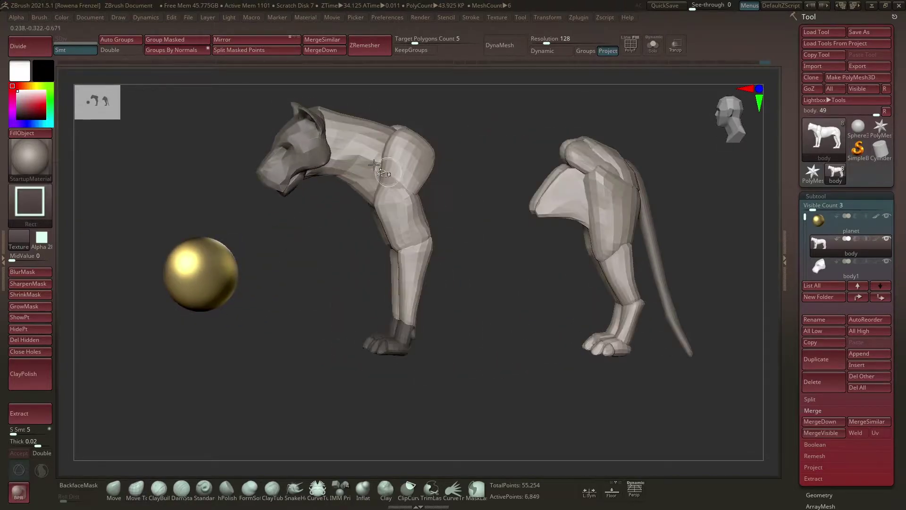
left_click(257, 50)
Mask the hind leg, split it off as a separate subtool, and show the full lioness again.
left_click_drag(506, 181, 473, 185, "alt")
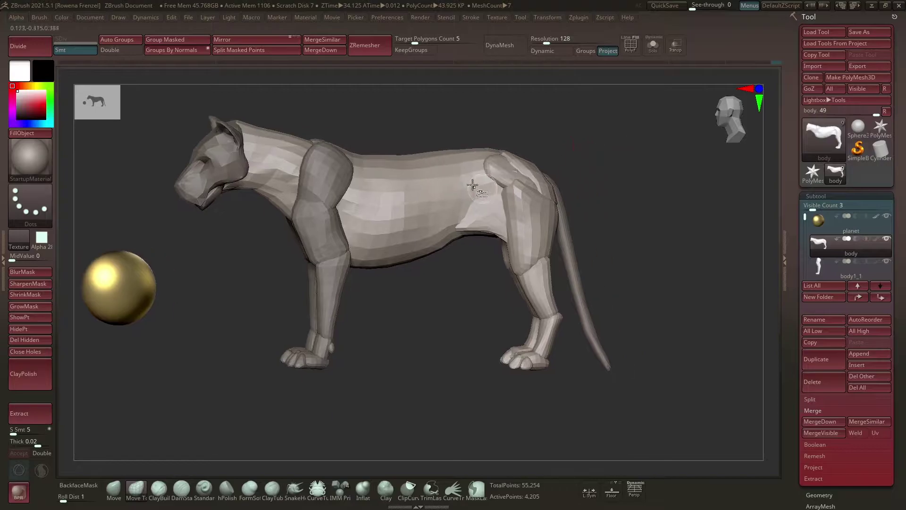
left_click(473, 184, "ctrl+alt+shift")
left_click_drag(429, 129, 587, 415, "ctrl+shift")
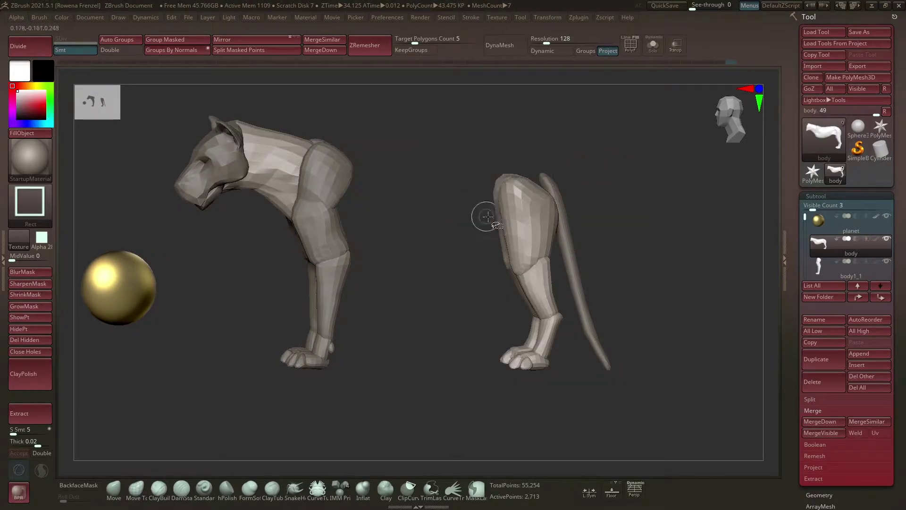
left_click_drag(662, 139, 422, 418, "ctrl")
left_click(421, 417, "ctrl+shift")
left_click(256, 50)
mouse_move(421, 131)
left_mouse_down()
mouse_move(443, 165)
mouse_move(435, 151)
mouse_move(461, 142)
mouse_move(520, 147)
mouse_move(507, 56)
left_mouse_up()
DynaMesh the head piece for even topology, briefly selecting the gold planet sphere before returning.
left_click(499, 53)
left_click_drag(491, 95, 471, 198, "alt")
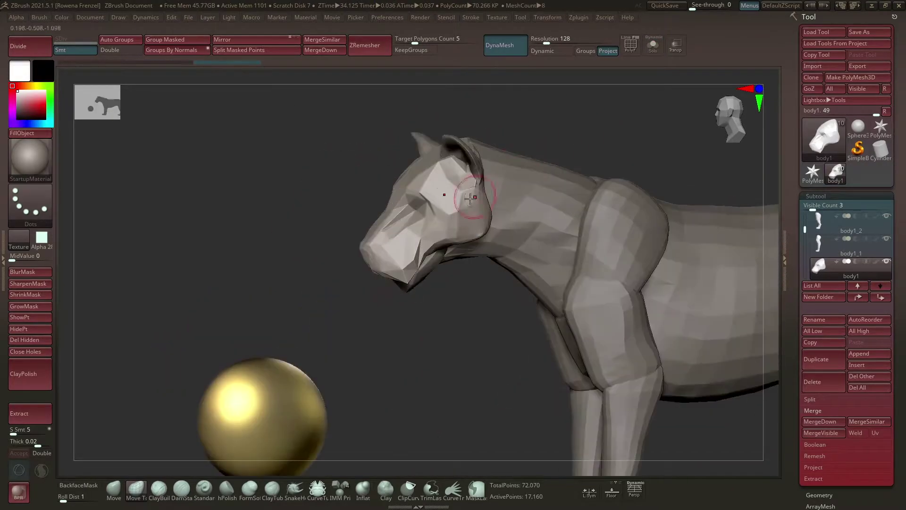
left_click(267, 368, "alt")
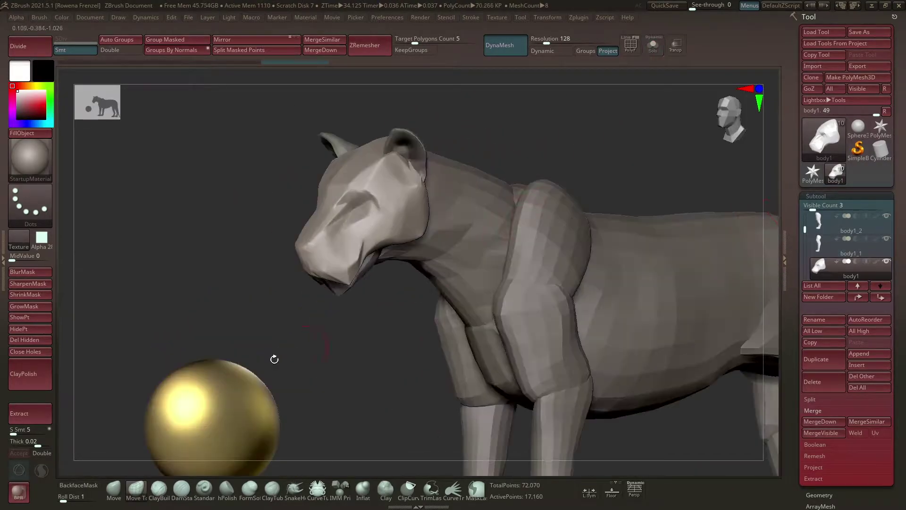
mouse_move(378, 71)
left_mouse_down("alt")
mouse_move(404, 151)
mouse_move(352, 280)
mouse_move(392, 193)
left_mouse_up("alt")
left_click(352, 280, "alt")
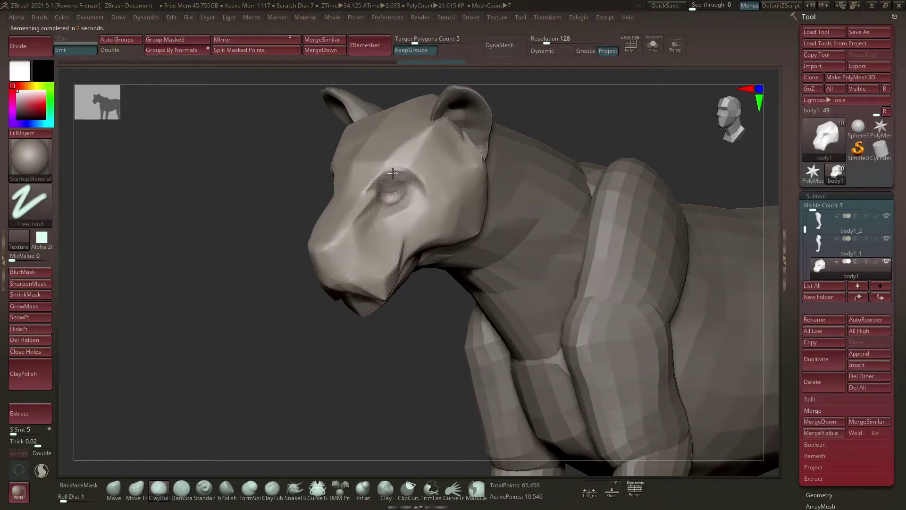
Sculpt the brows and eye areas while working around the head in side and front views.
left_click_drag(290, 178, 557, 115)
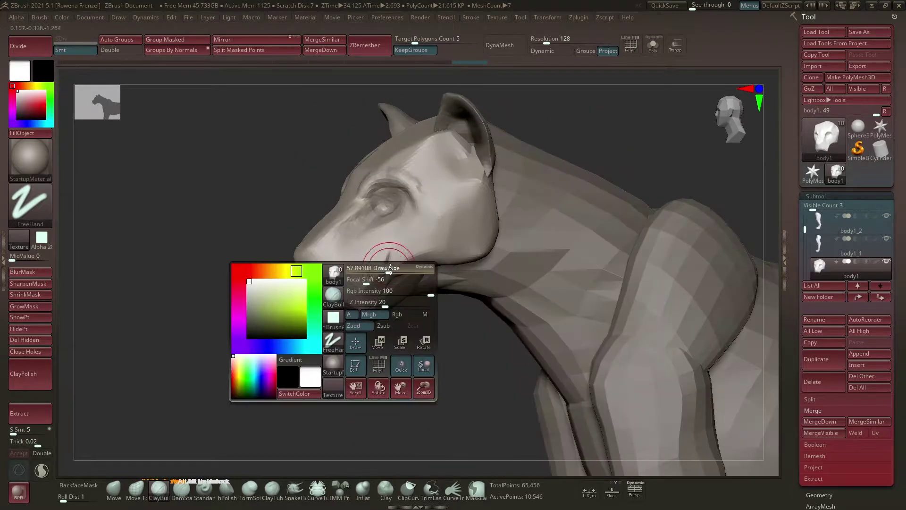
right_click_drag(362, 310, 362, 313)
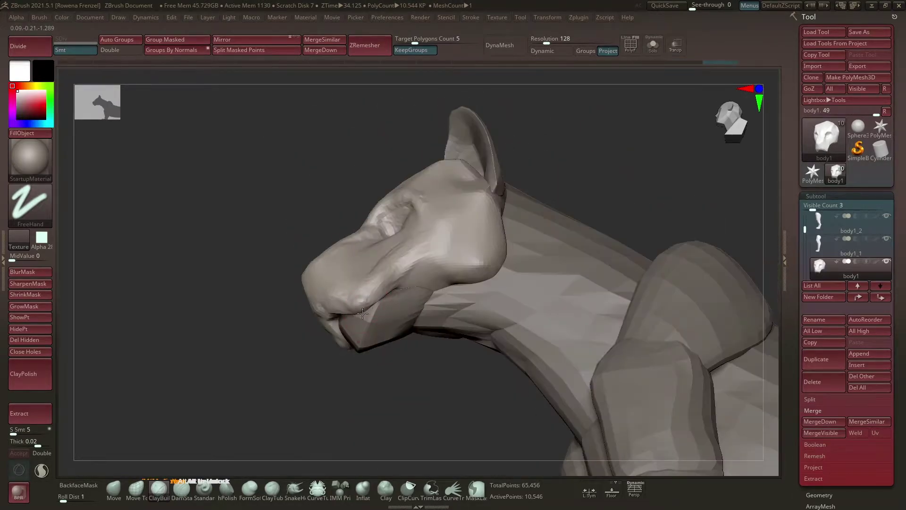
mouse_move(310, 298)
right_mouse_down()
mouse_move(330, 300)
mouse_move(304, 263)
mouse_move(330, 255)
mouse_move(387, 208)
right_mouse_up()
mouse_move(338, 255)
right_mouse_down()
mouse_move(441, 197)
mouse_move(432, 191)
mouse_move(310, 242)
mouse_move(300, 222)
mouse_move(290, 222)
mouse_move(367, 164)
mouse_move(231, 206)
right_mouse_up()
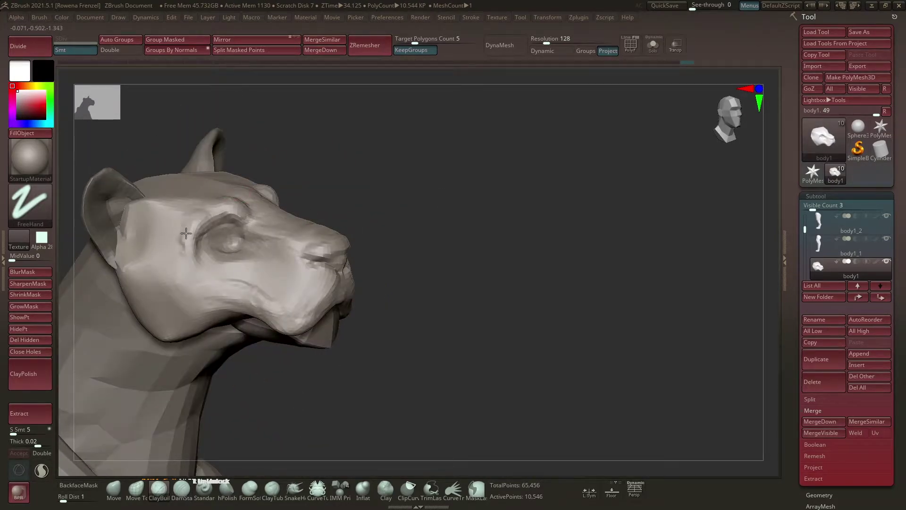
mouse_move(186, 234)
right_mouse_down()
mouse_move(404, 166)
mouse_move(241, 265)
mouse_move(176, 279)
right_mouse_up()
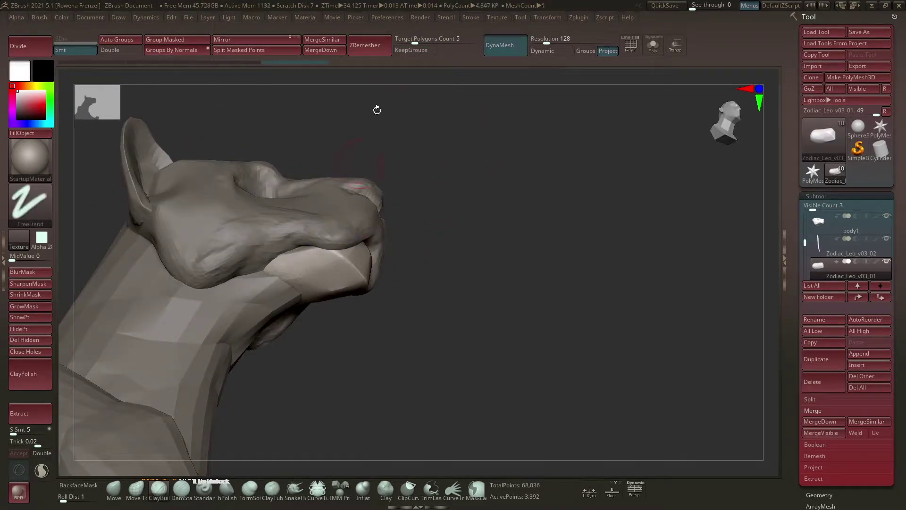
right_click_drag(418, 196, 417, 211)
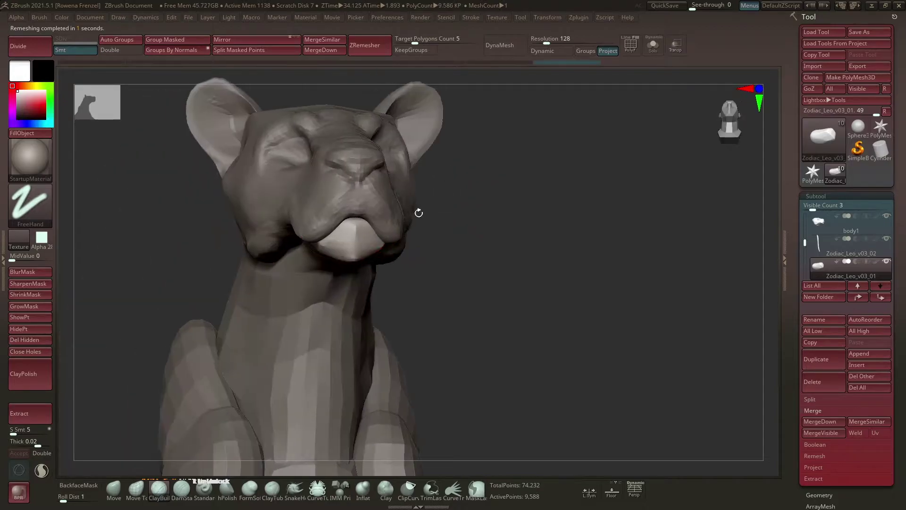
right_click_drag(332, 240, 283, 218)
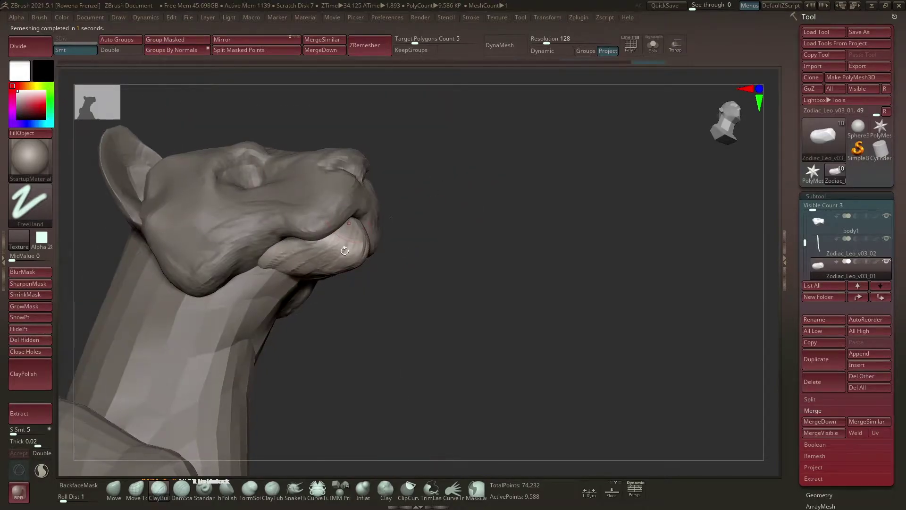
Sculpt the muzzle with only the current subtool shown, then return to body1.
right_click(284, 227)
left_click(653, 45)
mouse_move(400, 208)
right_mouse_down()
mouse_move(330, 205)
mouse_move(354, 252)
right_mouse_up()
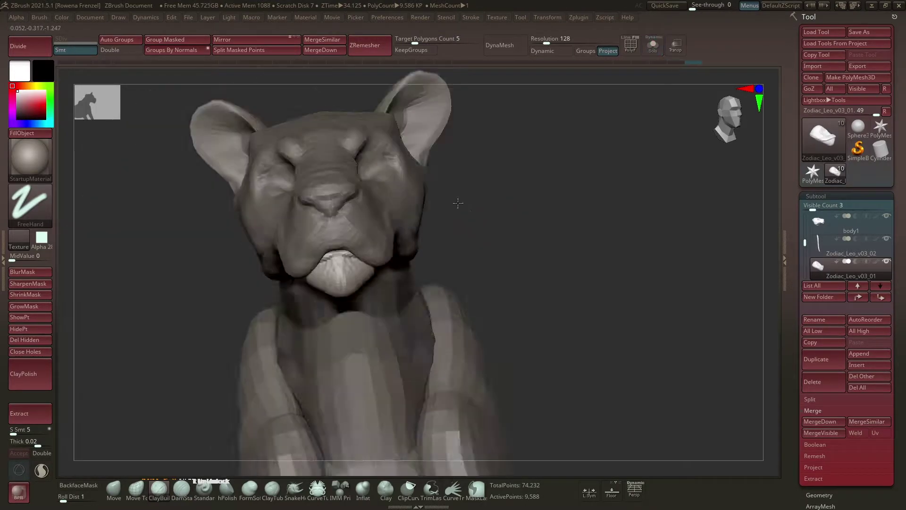
right_click_drag(372, 230, 416, 223)
left_click(351, 217, "alt")
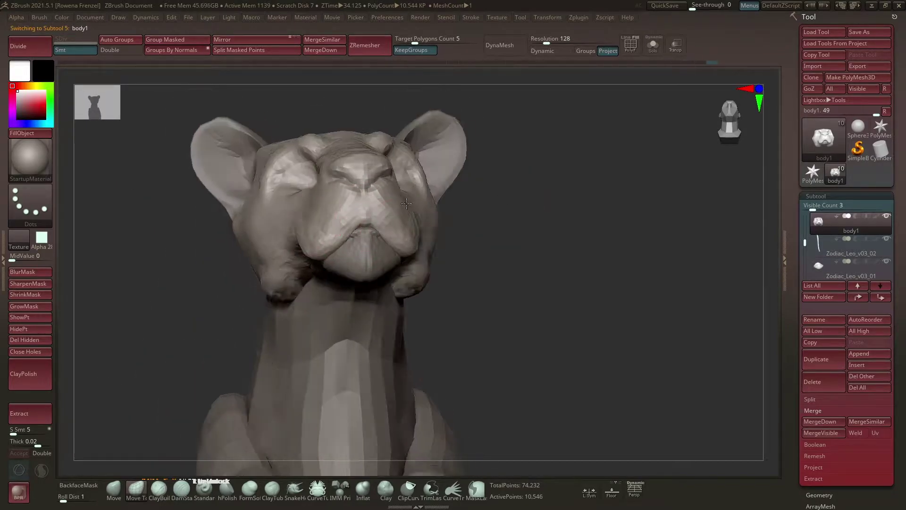
mouse_move(469, 168)
right_mouse_down()
mouse_move(447, 156)
mouse_move(471, 135)
mouse_move(299, 449)
right_mouse_up()
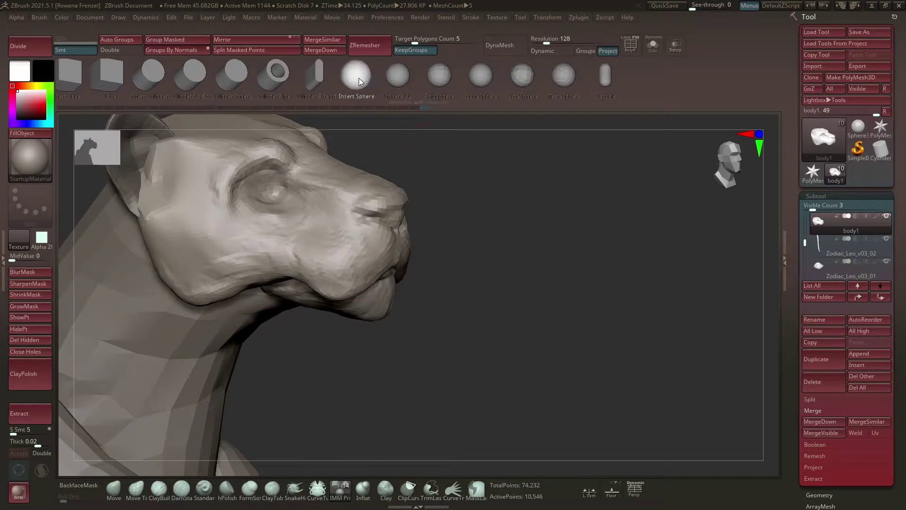
Insert a sphere eyeball into the eye socket, clear the mask and split it into subtool body2.
left_click(277, 198)
right_click_drag(408, 165, 306, 151)
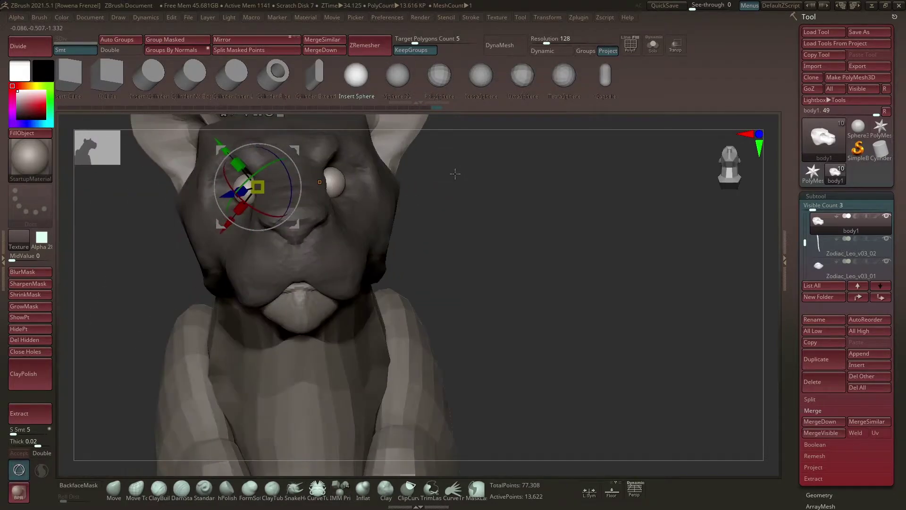
right_click_drag(481, 158, 299, 154)
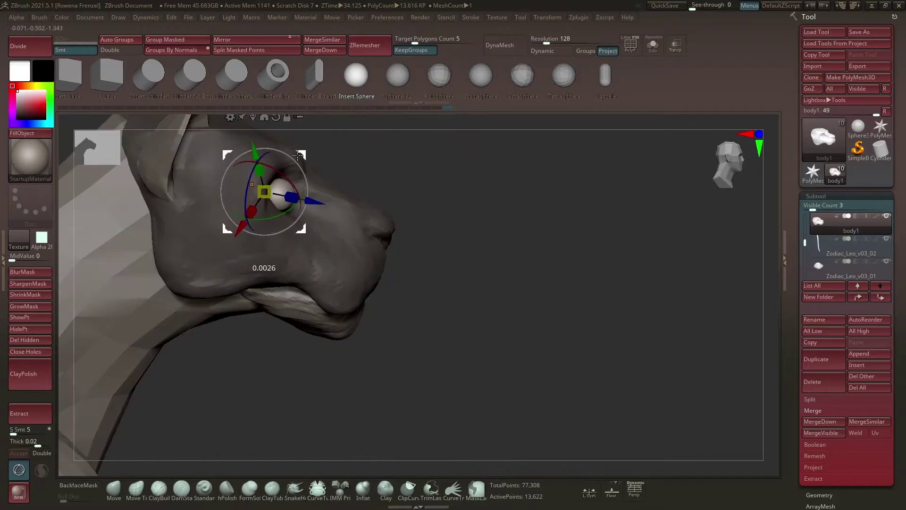
key("q")
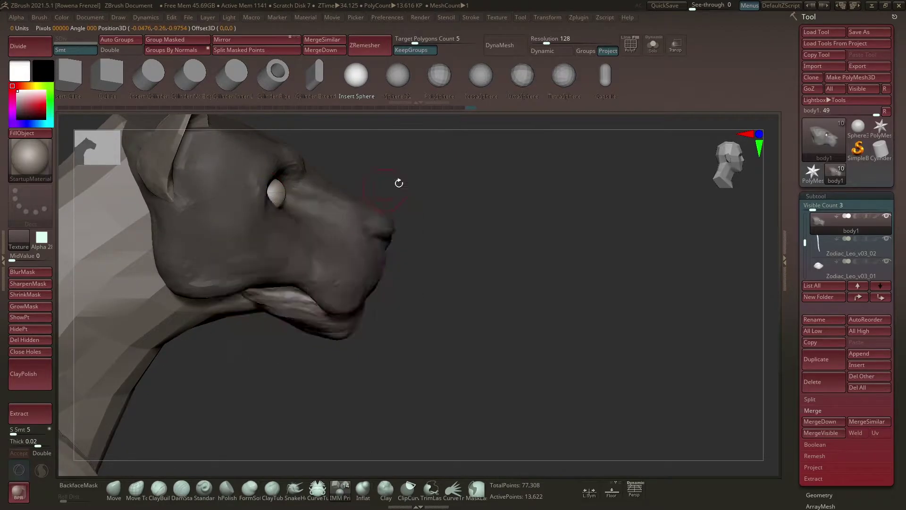
left_click(399, 182, "ctrl")
right_click_drag(399, 182, 370, 129)
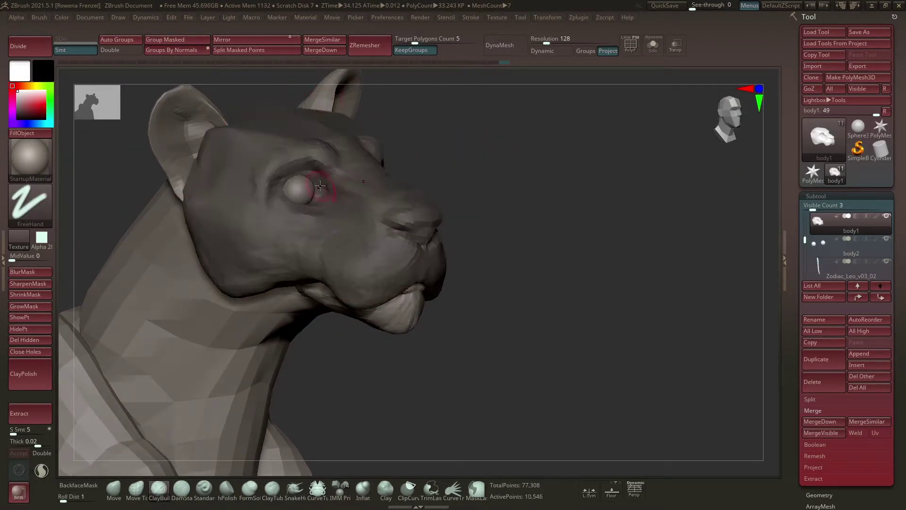
key("space")
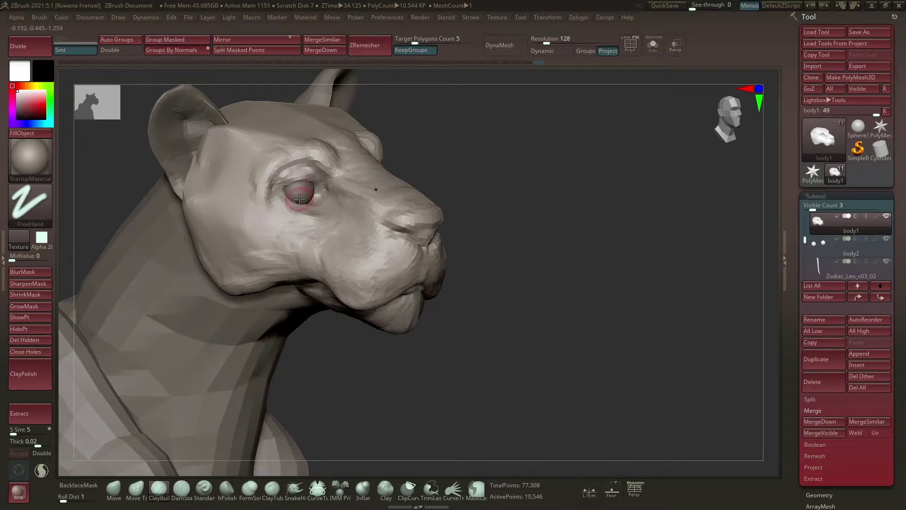
Switch to a freehand ClayBuildup brush and sculpt the head from a three-quarter view.
mouse_move(329, 199)
right_mouse_down()
mouse_move(486, 159)
mouse_move(325, 190)
right_mouse_up()
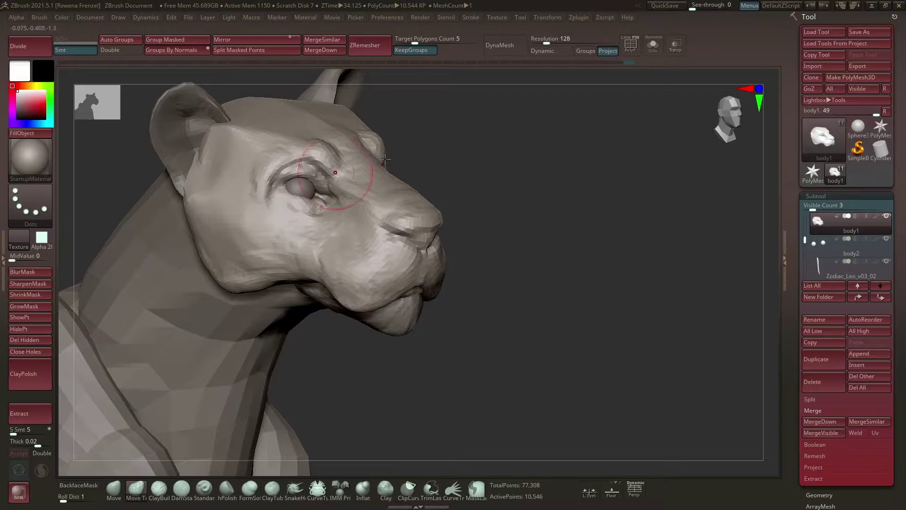
right_click_drag(385, 160, 401, 186)
key("space")
mouse_move(497, 167)
right_mouse_down()
mouse_move(373, 189)
mouse_move(604, 112)
mouse_move(593, 111)
mouse_move(582, 163)
mouse_move(347, 157)
mouse_move(265, 255)
mouse_move(281, 214)
right_mouse_up()
key("b")
key("c")
key("b")
key("b")
key("c")
key("b")
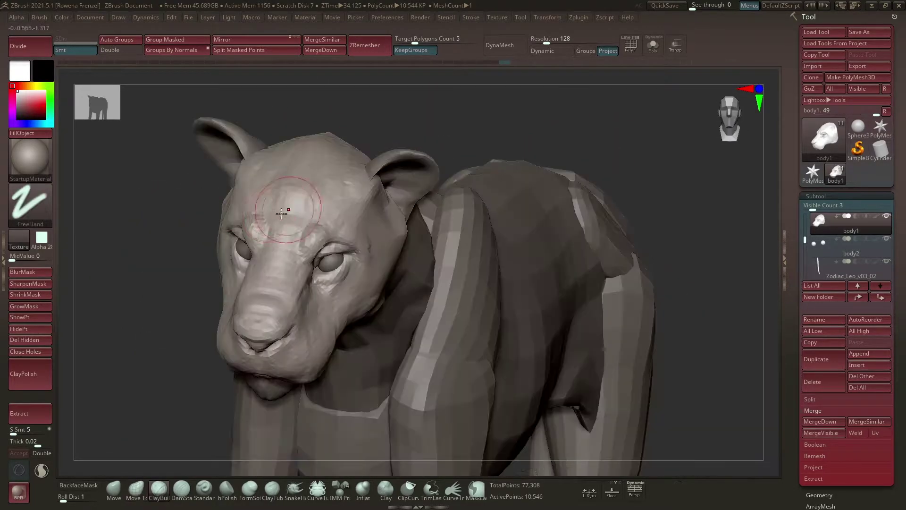
mouse_move(295, 161)
right_mouse_down()
mouse_move(490, 152)
mouse_move(412, 207)
mouse_move(505, 179)
right_mouse_up()
Smooth the crease under the eye on body1, then select the rough body subtool.
left_click(436, 228, "alt")
left_click_drag(389, 196, 353, 220, "shift")
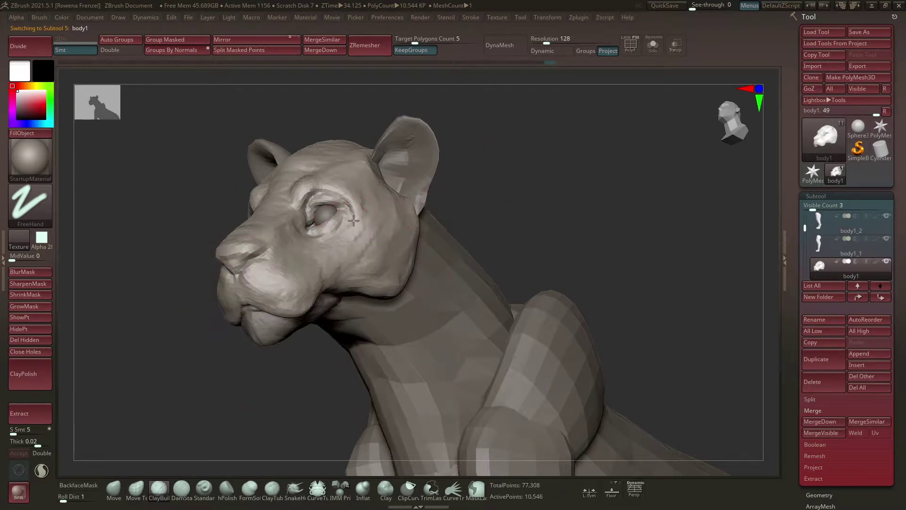
mouse_move(358, 239)
right_mouse_down()
mouse_move(383, 173)
mouse_move(311, 183)
right_mouse_up()
right_click_drag(412, 164, 323, 187)
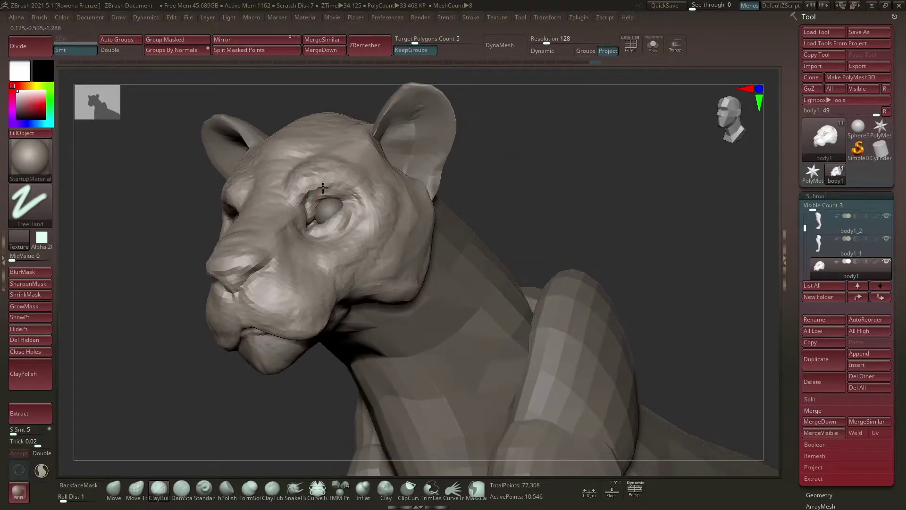
right_click_drag(392, 163, 298, 150)
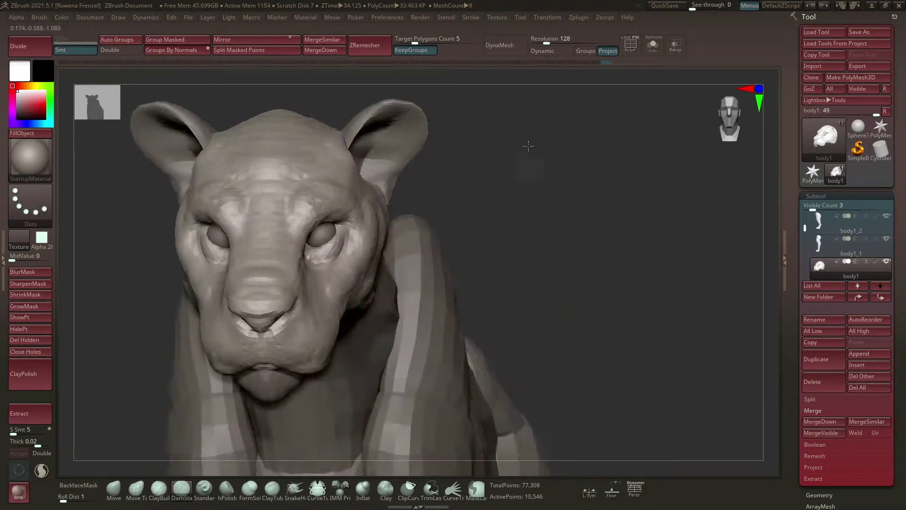
right_click_drag(335, 121, 295, 169)
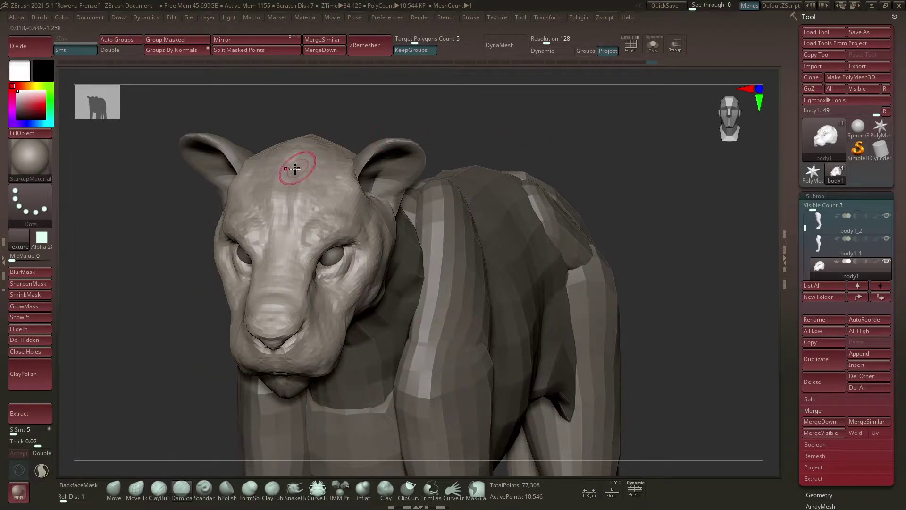
mouse_move(346, 122)
right_mouse_down()
mouse_move(518, 182)
mouse_move(516, 166)
right_mouse_up()
left_click(508, 196, "alt")
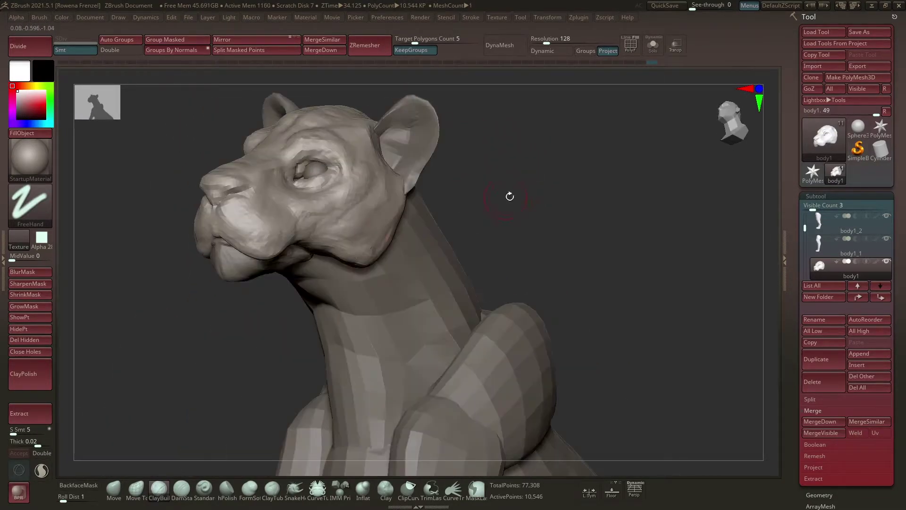
mouse_move(508, 196)
right_mouse_down()
mouse_move(414, 176)
mouse_move(423, 191)
right_mouse_up()
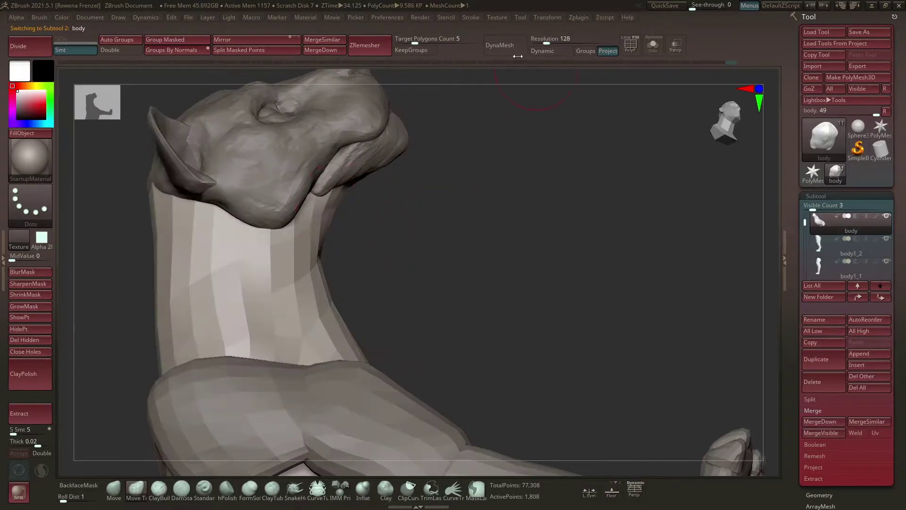
DynaMesh the body subtool so neck and torso blend, checking polygroup colours with Shift+F.
left_click(423, 191, "alt")
right_click_drag(400, 229, 352, 182)
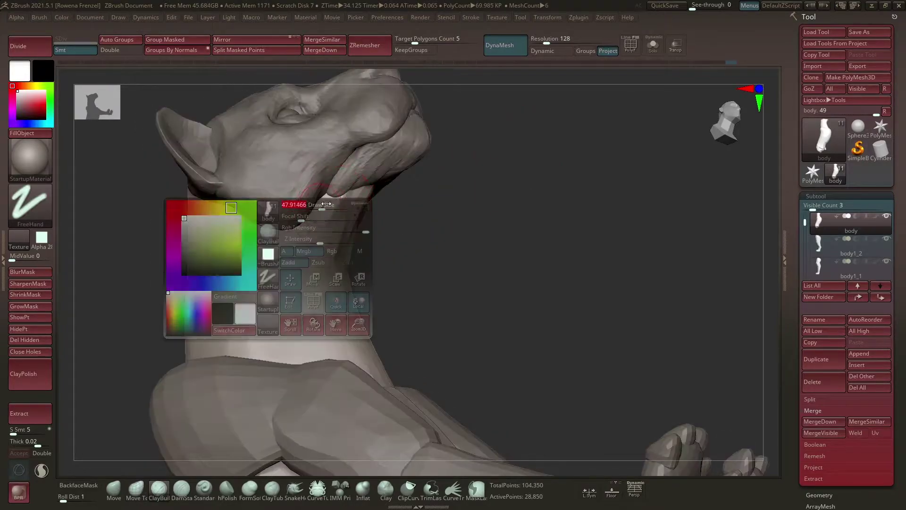
right_click_drag(390, 269, 349, 182)
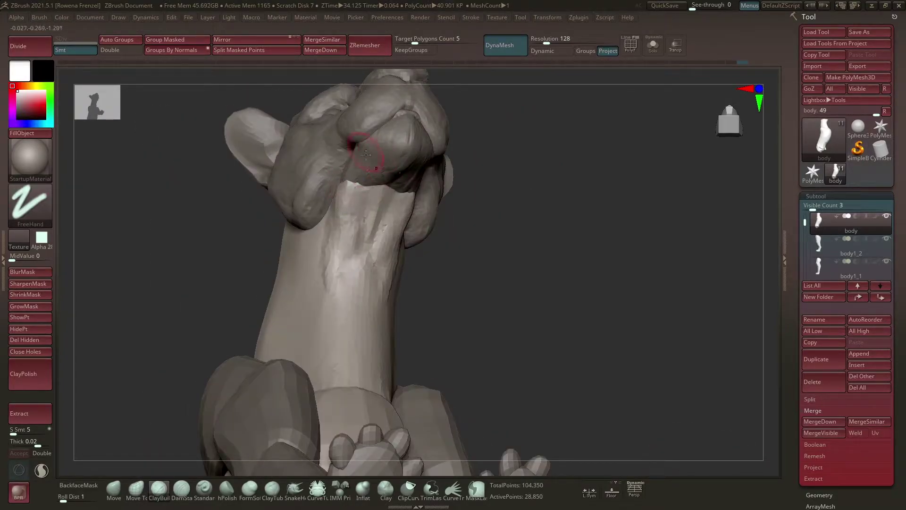
left_click(378, 46)
key("shift+f")
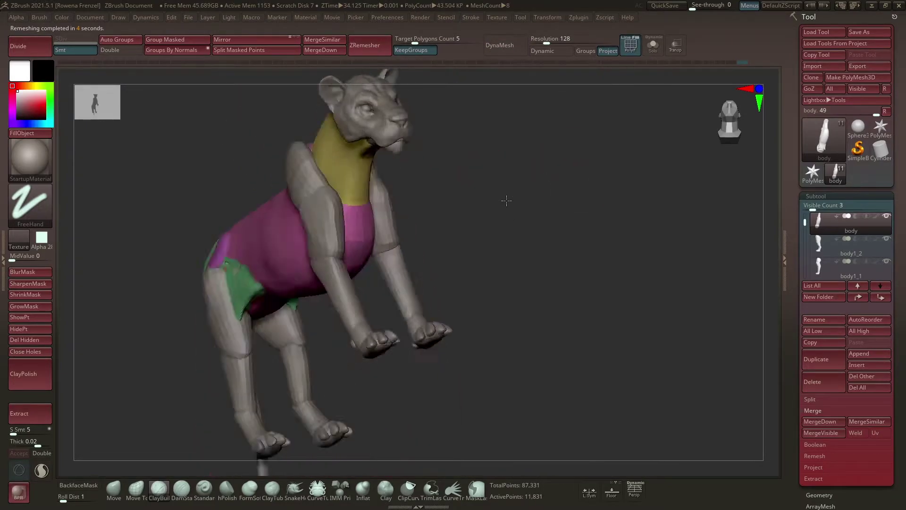
mouse_move(534, 176)
right_mouse_down()
mouse_move(536, 198)
mouse_move(526, 166)
mouse_move(477, 185)
mouse_move(392, 189)
right_mouse_up()
key("shift+f")
Switch to the Move Topological brush (B, M, T) to work on the lioness's neck.
left_click(384, 190, "alt")
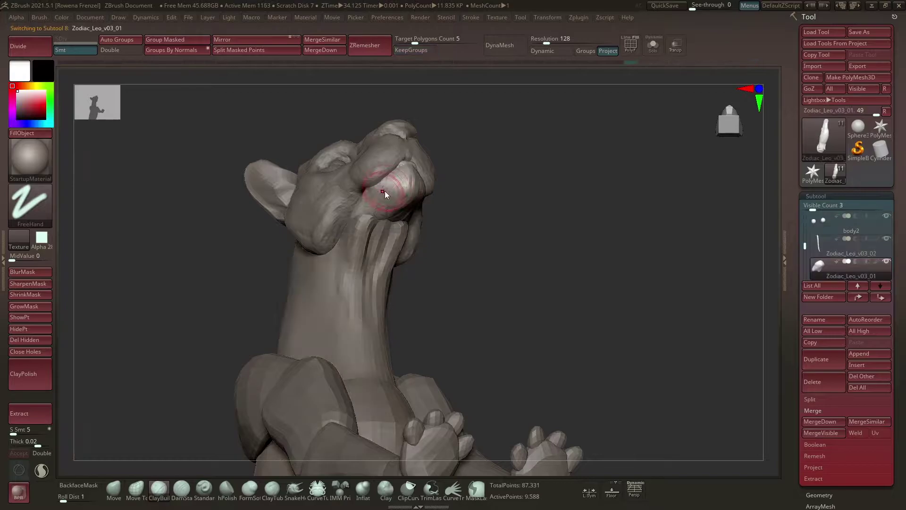
mouse_move(359, 241)
right_mouse_down()
mouse_move(504, 179)
mouse_move(357, 254)
mouse_move(350, 235)
mouse_move(499, 191)
mouse_move(354, 230)
right_mouse_up()
key("b")
key("m")
key("t")
left_click(349, 235, "alt")
left_click(354, 245, "alt")
Select head mesh body1 and enlarge the brush size for sculpting around the eyes.
mouse_move(411, 184)
right_mouse_down()
mouse_move(340, 255)
mouse_move(325, 210)
right_mouse_up()
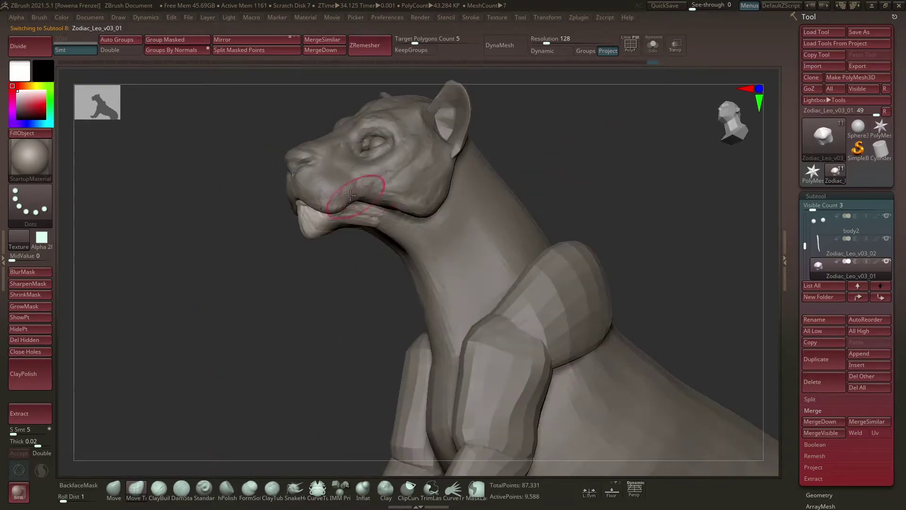
left_click(325, 210, "alt")
right_click_drag(259, 228, 261, 211)
key("space")
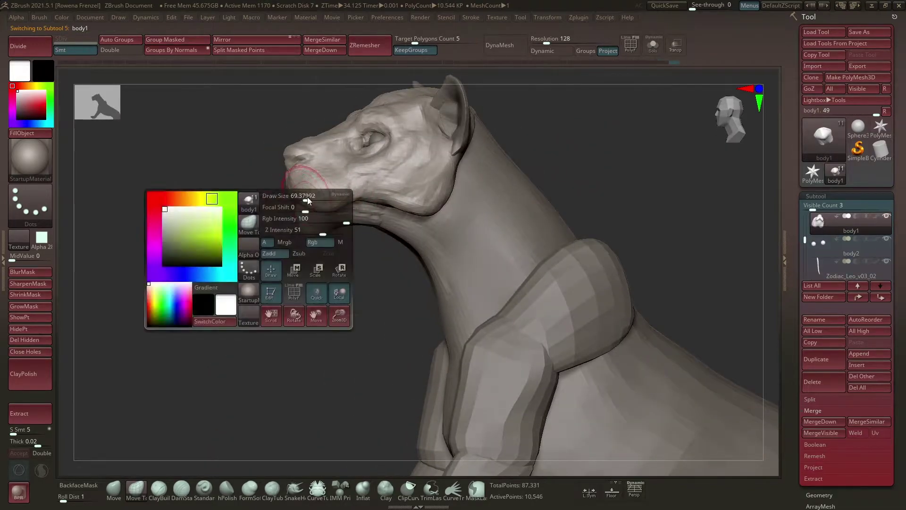
mouse_move(354, 198)
right_mouse_down()
mouse_move(288, 192)
mouse_move(514, 230)
mouse_move(485, 171)
mouse_move(411, 222)
right_mouse_up()
key("space")
key("space")
left_click(355, 175, "alt")
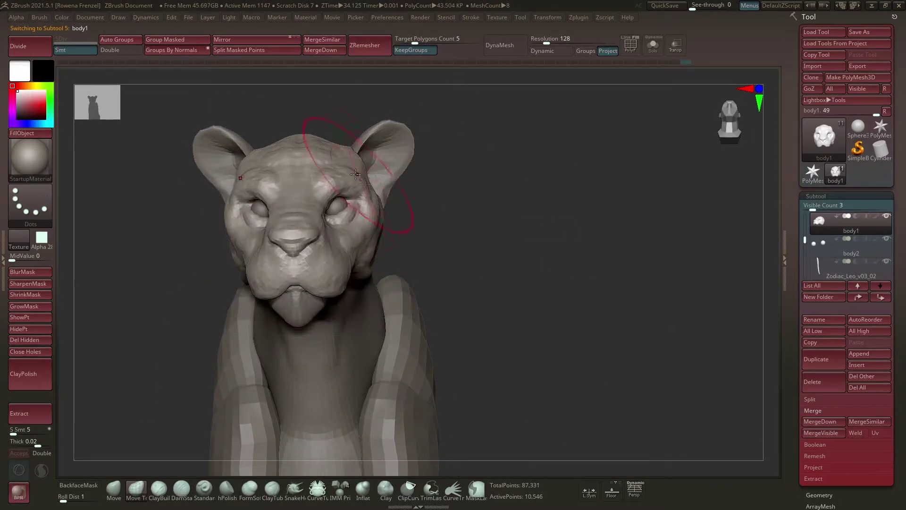
key("space")
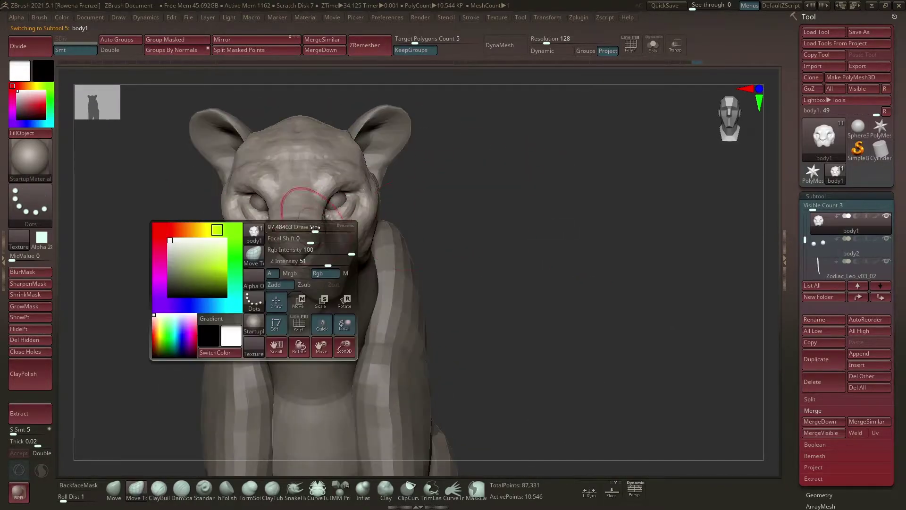
mouse_move(338, 250)
right_mouse_down()
mouse_move(316, 212)
mouse_move(326, 229)
right_mouse_up()
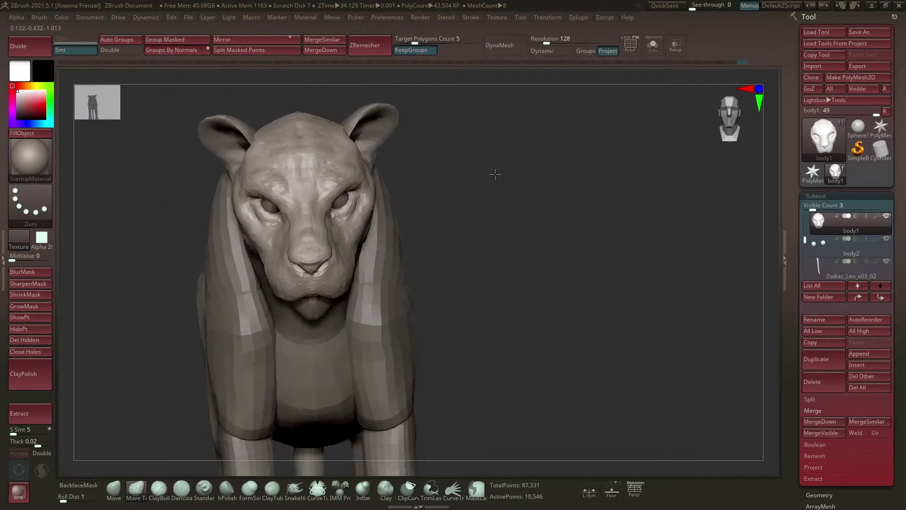
Refine the eye area with body1 shown solo, then show all meshes again.
mouse_move(494, 172)
right_mouse_down()
mouse_move(526, 139)
mouse_move(529, 162)
mouse_move(330, 246)
right_mouse_up()
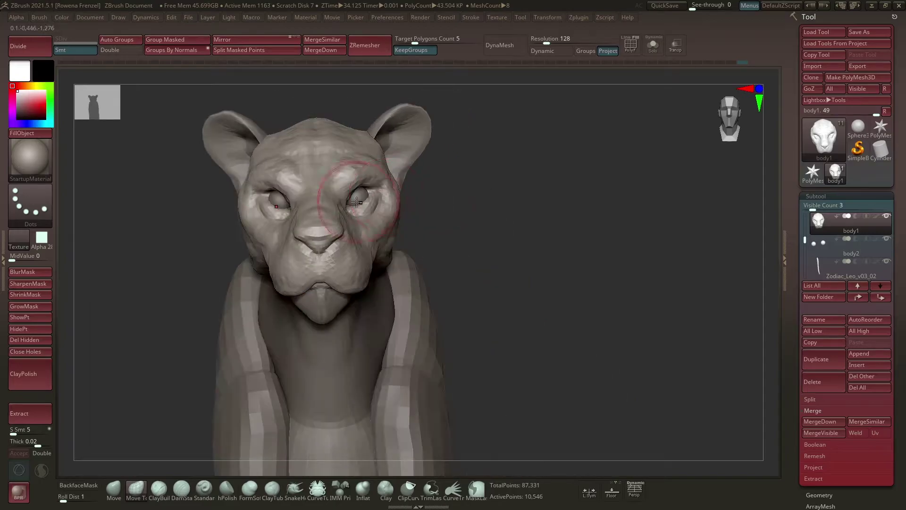
key("space")
right_click_drag(366, 201, 362, 201)
key("alt+shift+s")
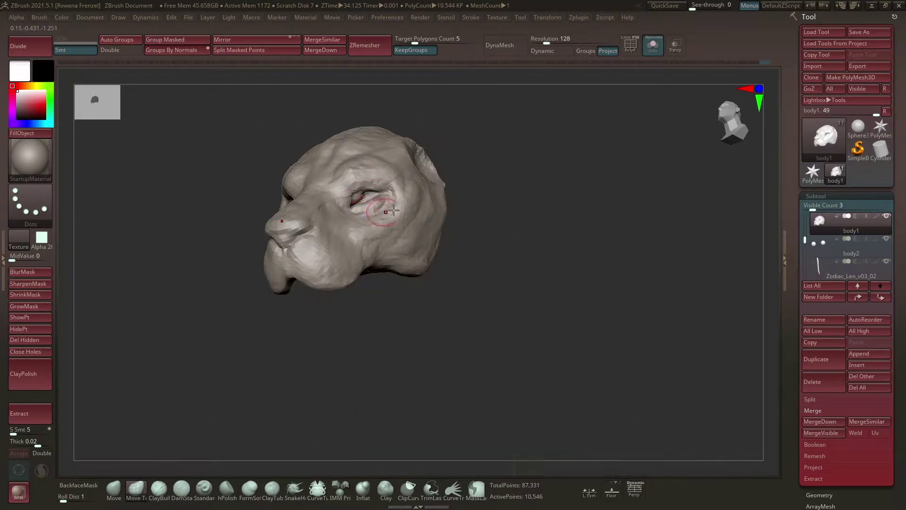
right_click_drag(761, 259, 542, 184)
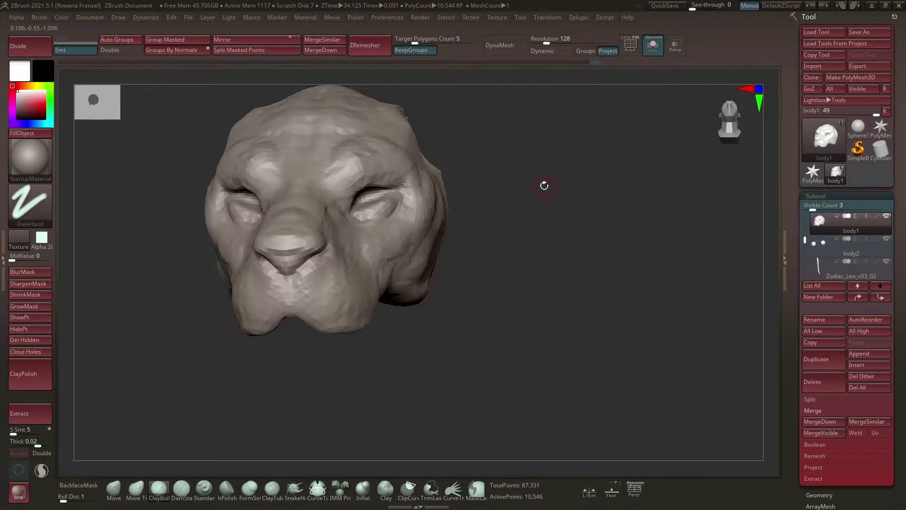
key("alt+shift+s")
Select eyeball subtool body2 and use the Move gizmo (W) to reposition it.
key("w")
left_click(290, 186, "alt")
left_click(425, 199, "alt")
key("q")
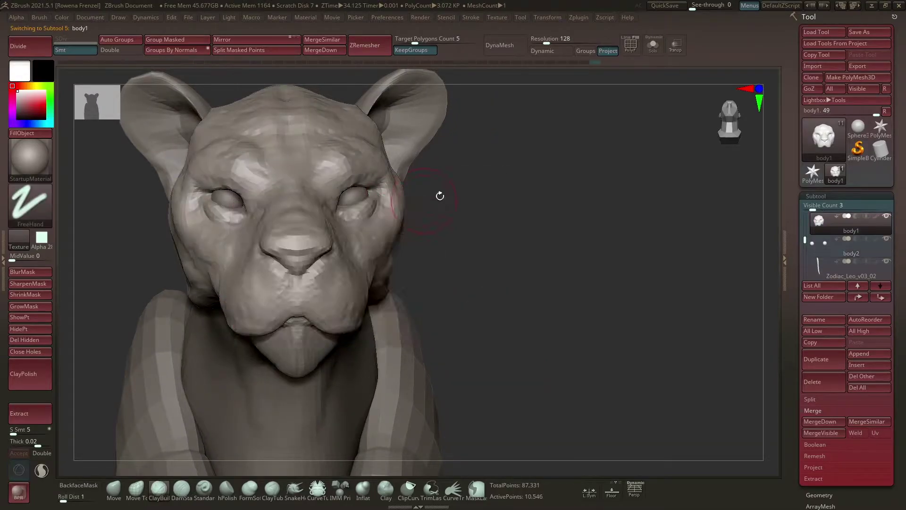
mouse_move(439, 196)
right_mouse_down()
mouse_move(361, 202)
mouse_move(381, 181)
mouse_move(331, 179)
mouse_move(323, 156)
mouse_move(469, 154)
right_mouse_up()
key("space")
left_click(380, 190, "alt")
key("w")
left_click(213, 192, "alt")
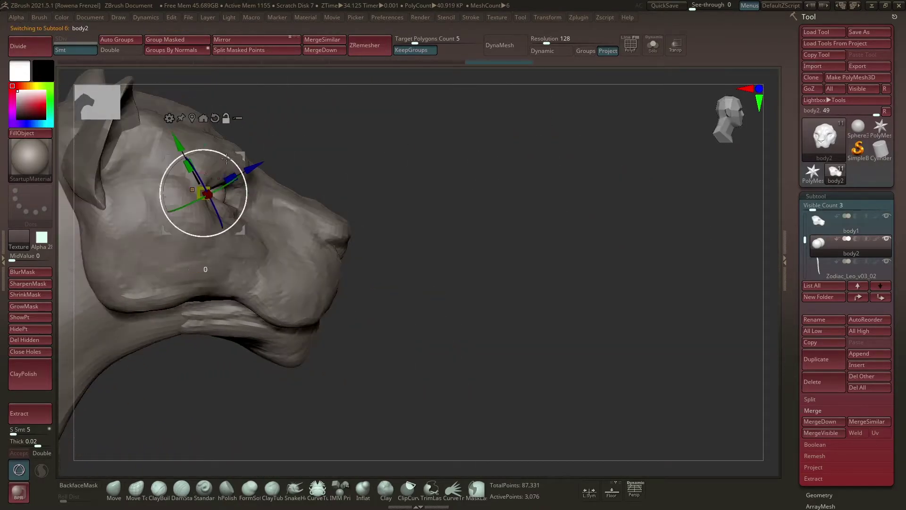
Reshape the muzzle on body1 from a left three-quarter profile.
right_click_drag(249, 157, 230, 188)
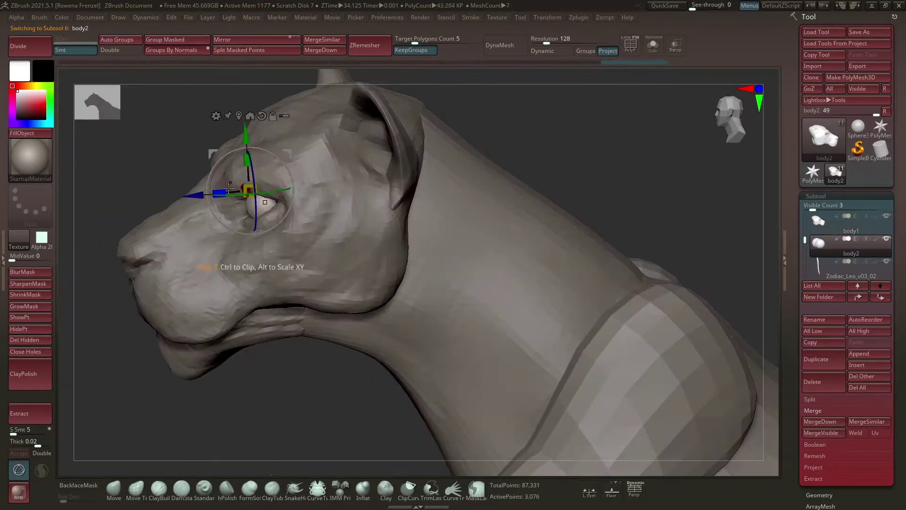
left_click(174, 227, "alt")
right_click_drag(532, 146, 164, 228)
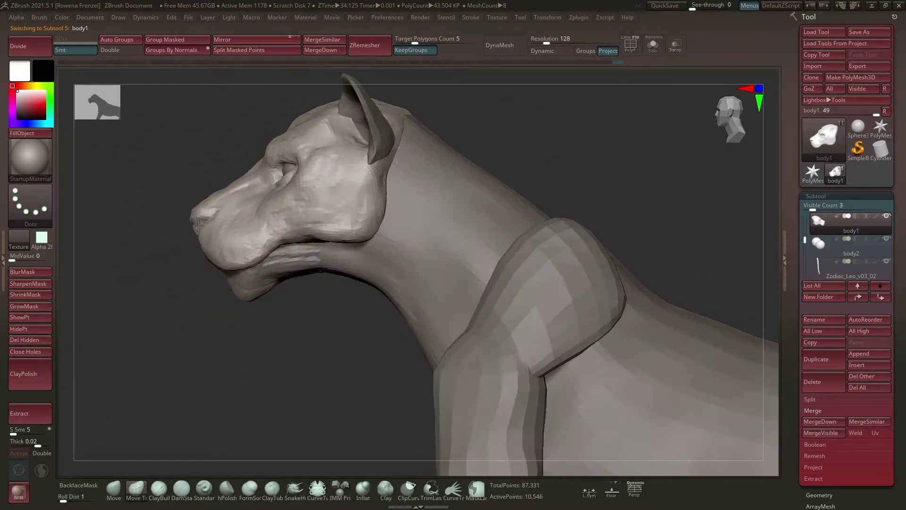
right_click(184, 225)
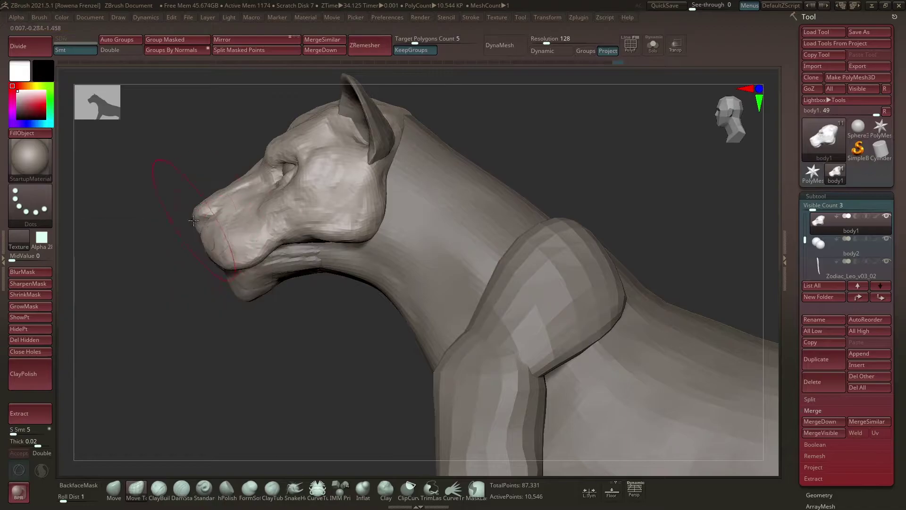
right_click(220, 261)
mouse_move(219, 264)
right_mouse_down()
mouse_move(228, 307)
mouse_move(246, 282)
mouse_move(250, 252)
right_mouse_up()
left_click(227, 309, "alt")
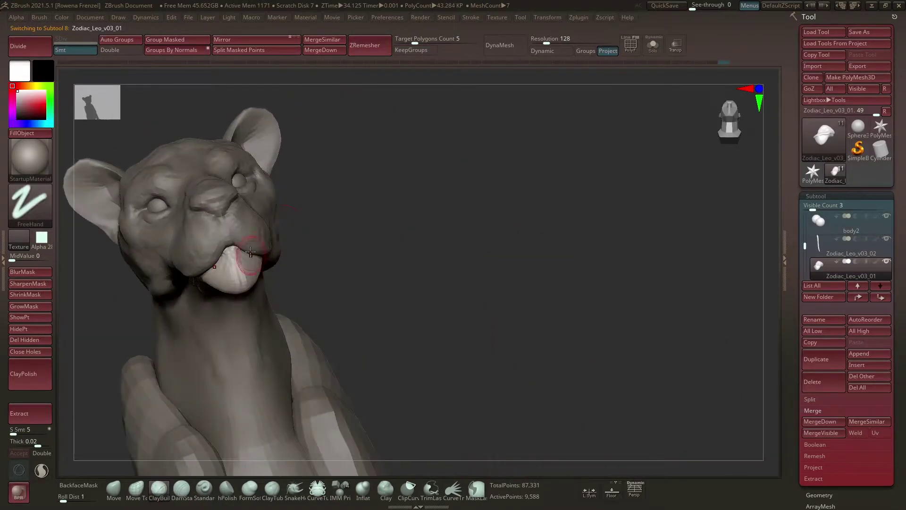
mouse_move(248, 286)
right_mouse_down()
mouse_move(262, 281)
mouse_move(262, 257)
right_mouse_up()
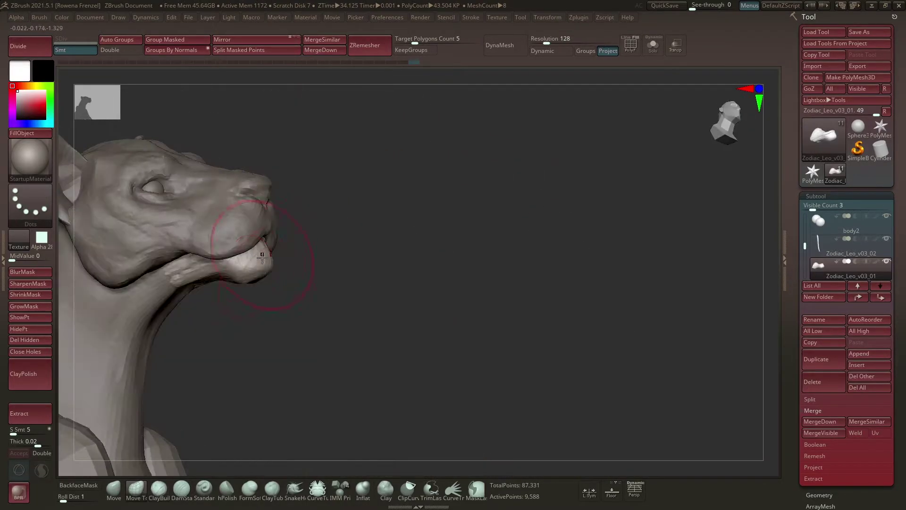
Reshape the jaw from side and underside views, then show body1 alone in Solo mode.
right_click_drag(209, 281, 506, 126)
left_click(472, 133, "alt")
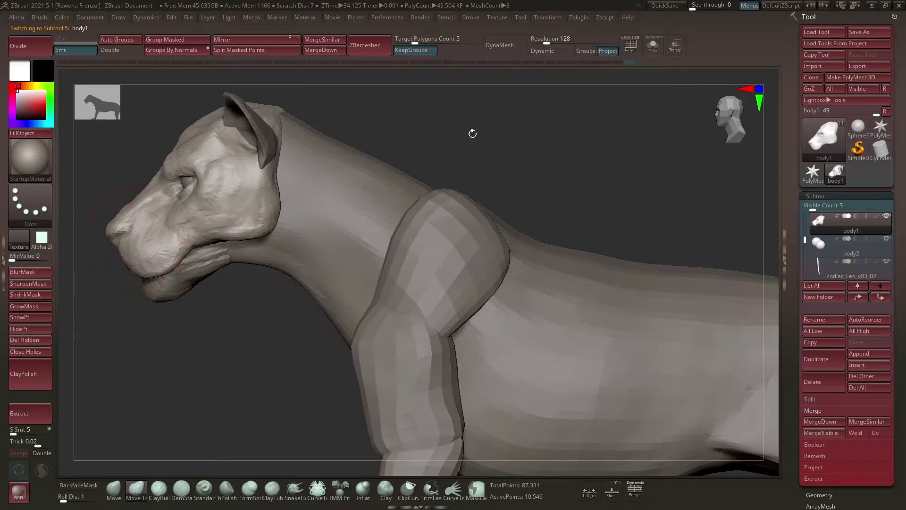
right_click(293, 207)
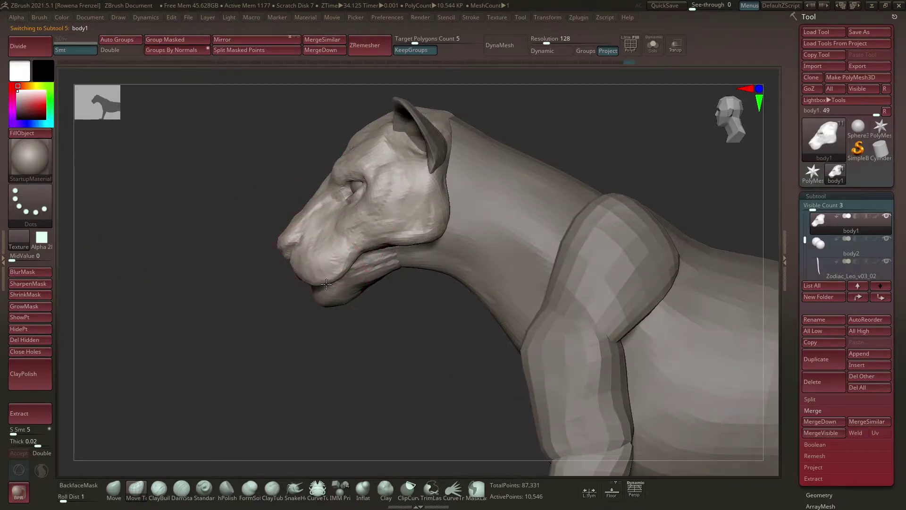
right_click_drag(285, 226, 282, 227)
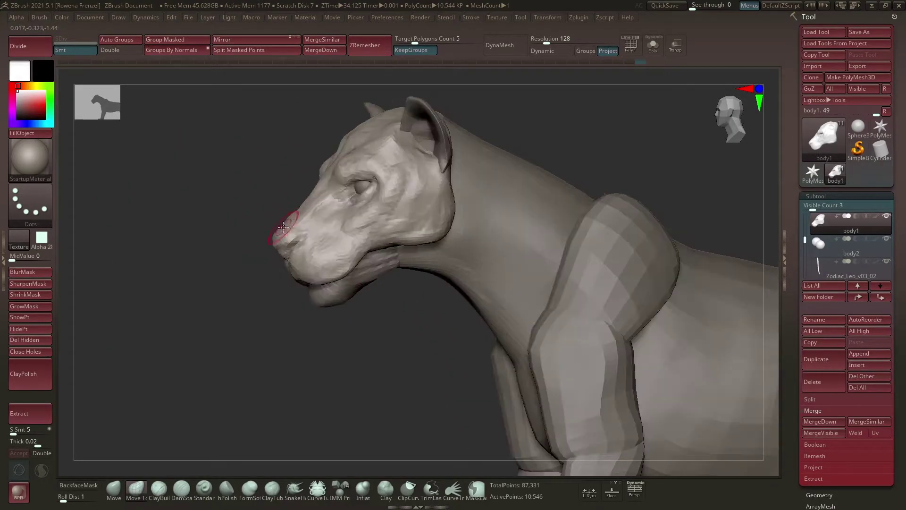
right_click_drag(233, 248, 337, 286)
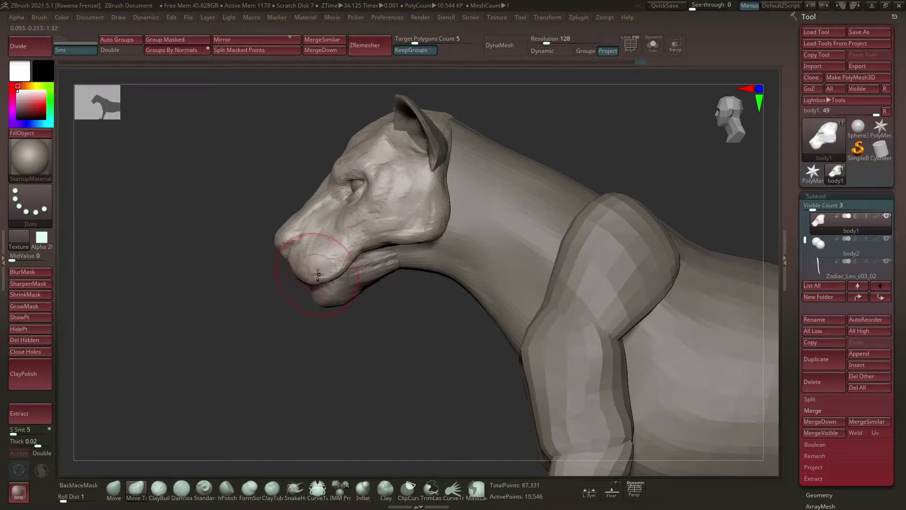
left_click(336, 303, "alt")
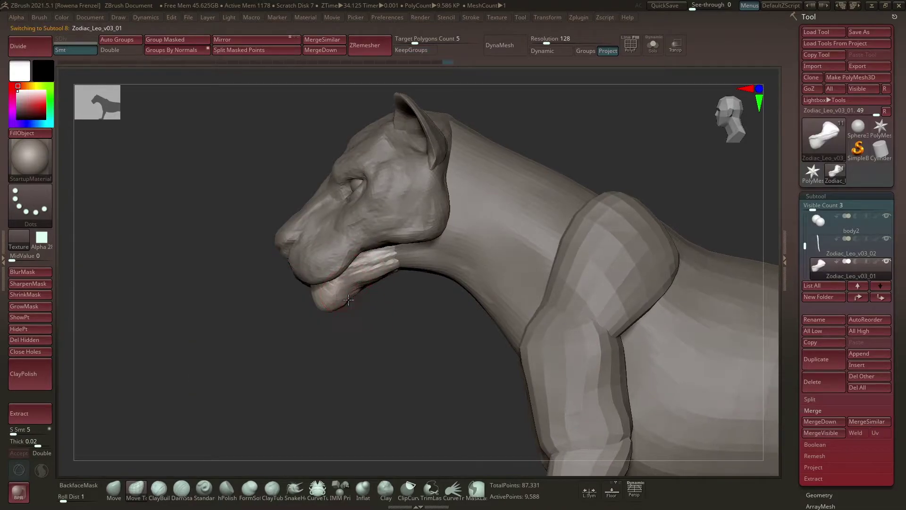
right_click_drag(396, 313, 536, 186)
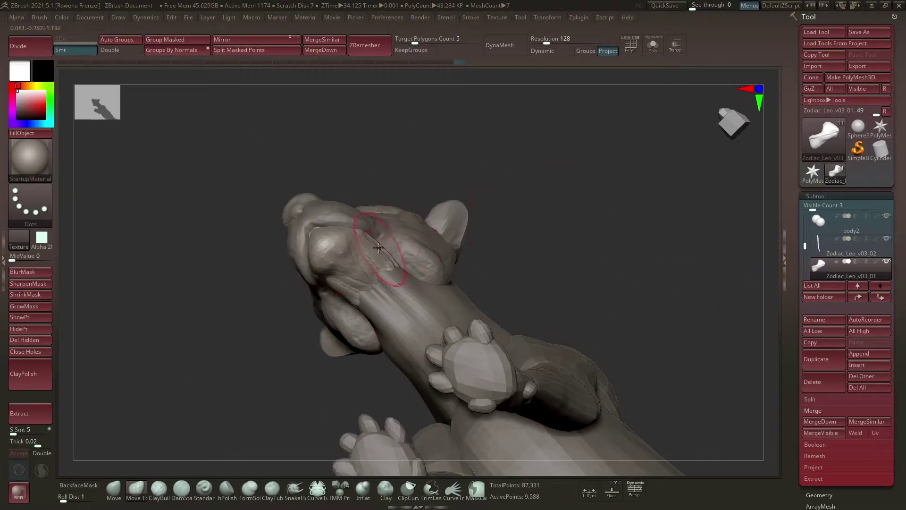
mouse_move(384, 218)
right_mouse_down()
mouse_move(417, 225)
mouse_move(566, 197)
mouse_move(365, 241)
mouse_move(445, 155)
mouse_move(326, 254)
right_mouse_up()
left_click(416, 226, "alt")
key("ctrl+shift+s")
Move and scale the body2 eyeballs with the Transpose gizmo to seat them in the sockets.
left_click(178, 222, "ctrl")
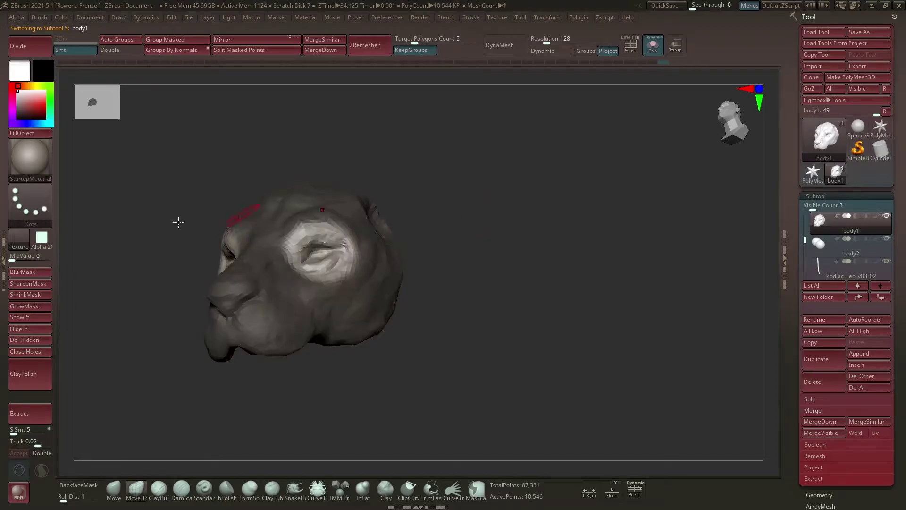
right_click_drag(449, 205, 404, 229)
key("w")
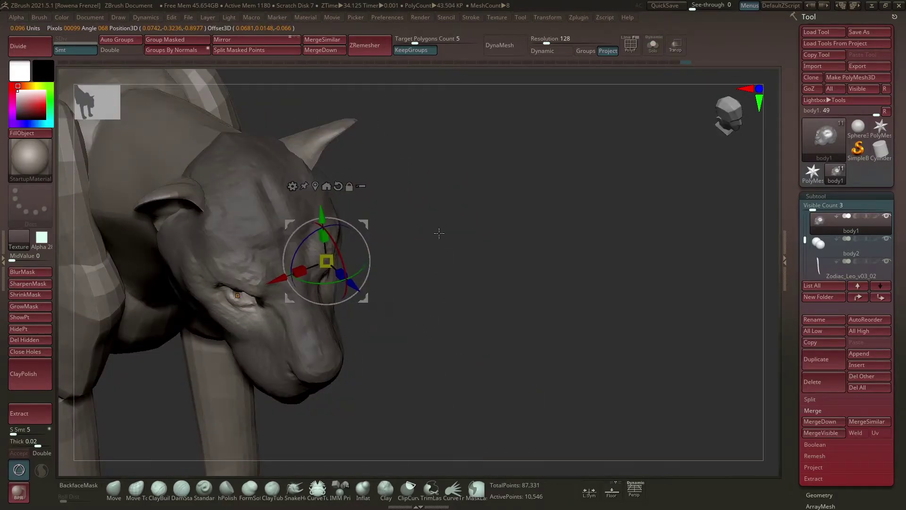
left_click_drag(439, 233, 477, 202)
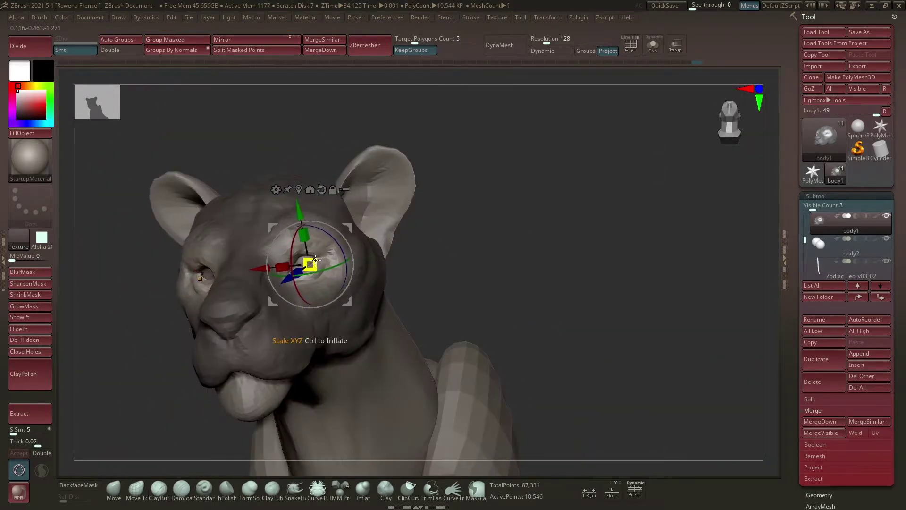
left_click_drag(315, 259, 355, 236)
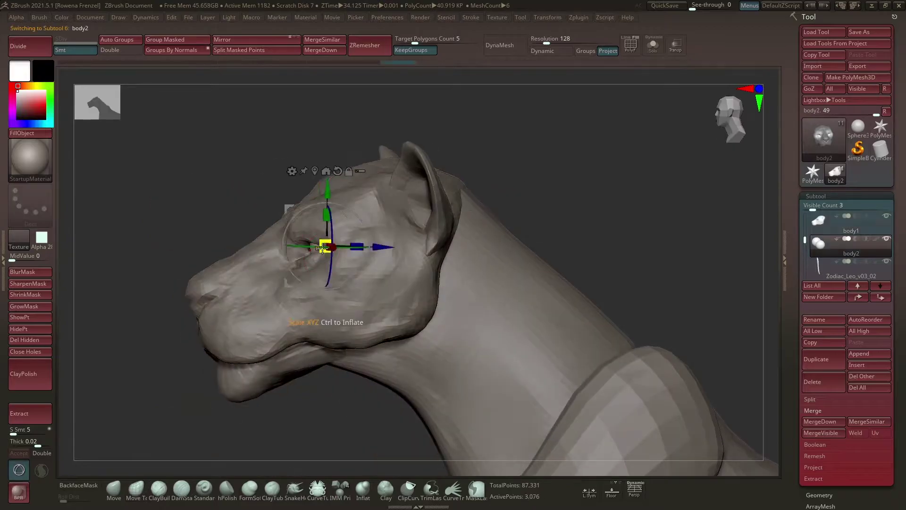
left_click_drag(258, 248, 419, 226)
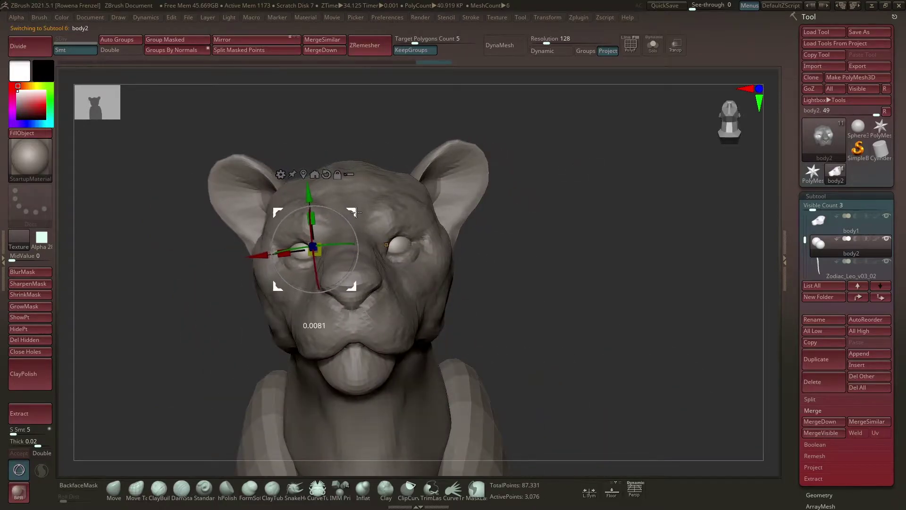
key("q")
left_click_drag(499, 199, 534, 210)
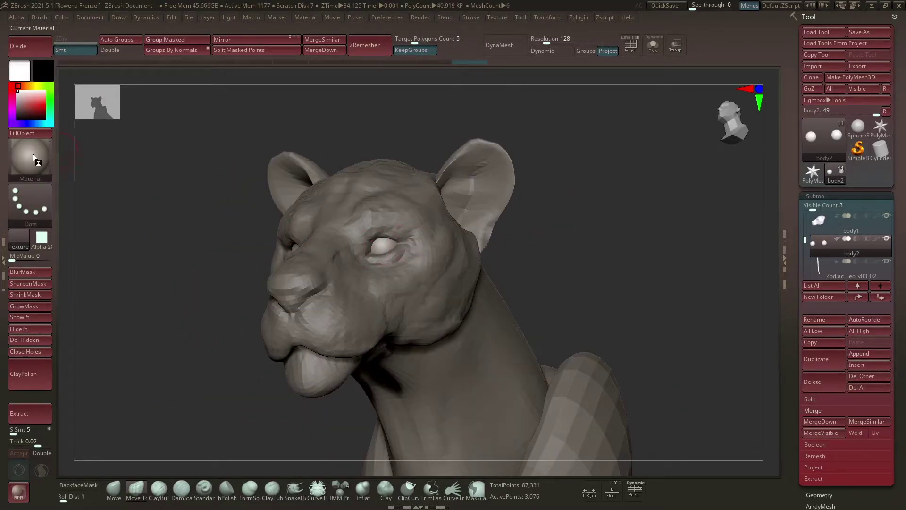
left_click(29, 156)
left_click(137, 162)
key("space")
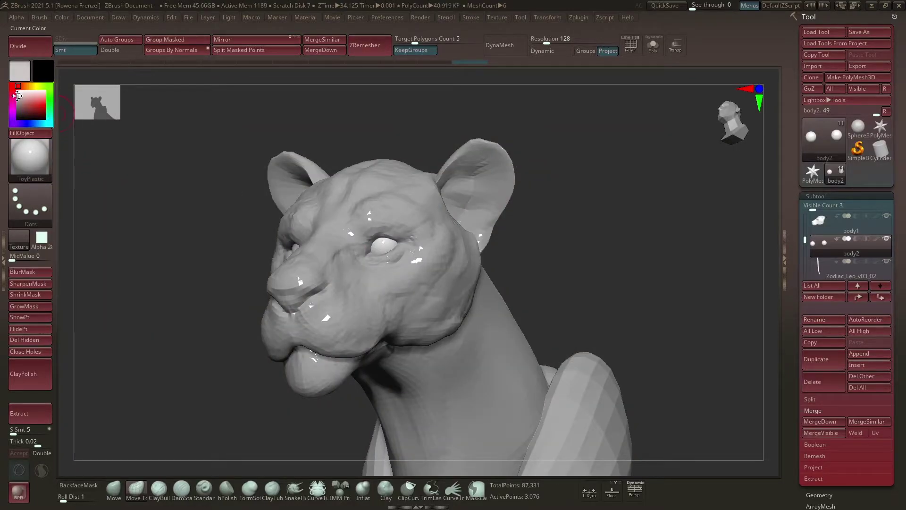
left_click(30, 156)
left_click(113, 163)
mouse_move(548, 195)
left_mouse_down()
mouse_move(541, 213)
mouse_move(386, 239)
left_mouse_up()
left_click(16, 113)
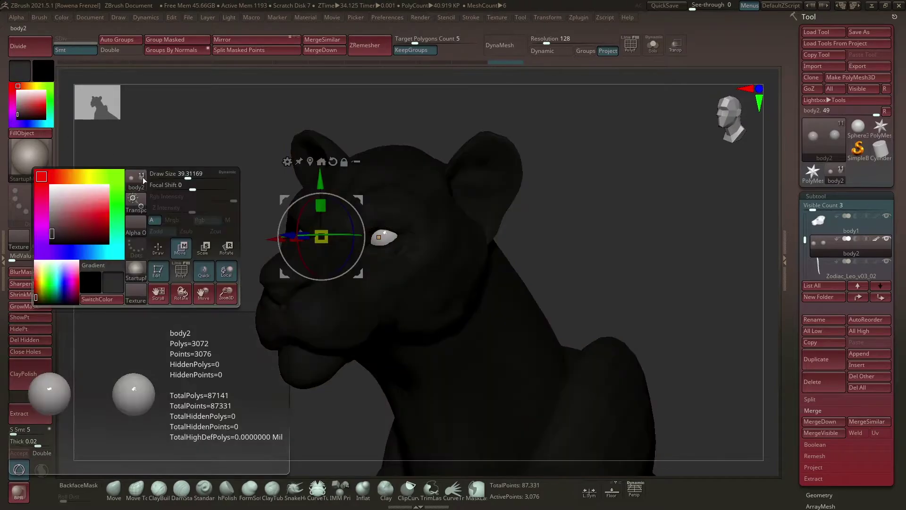
key("q")
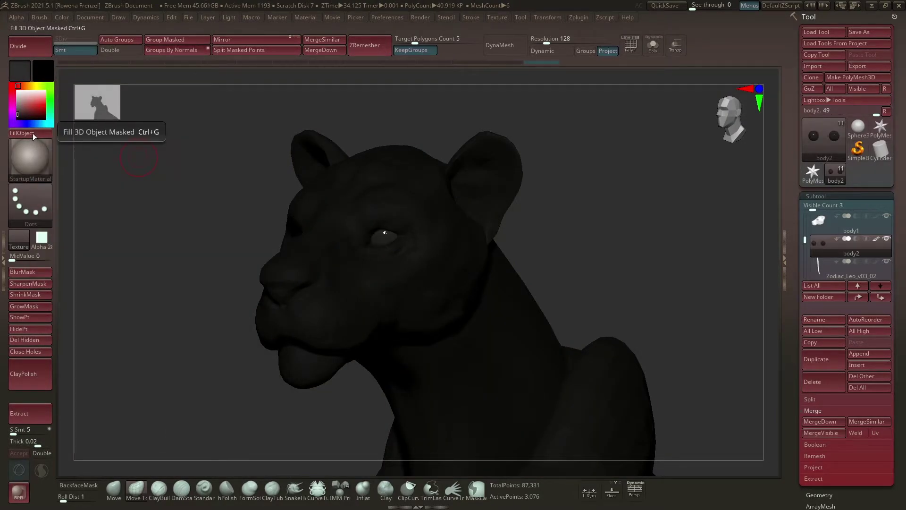
left_click(18, 79)
key("space")
mouse_move(203, 177)
left_mouse_down()
mouse_move(409, 218)
mouse_move(472, 212)
mouse_move(409, 236)
mouse_move(652, 155)
mouse_move(579, 217)
mouse_move(589, 192)
mouse_move(390, 277)
left_mouse_up()
left_click(204, 490)
key("space")
key("b")
key("m")
key("t")
key("Up")
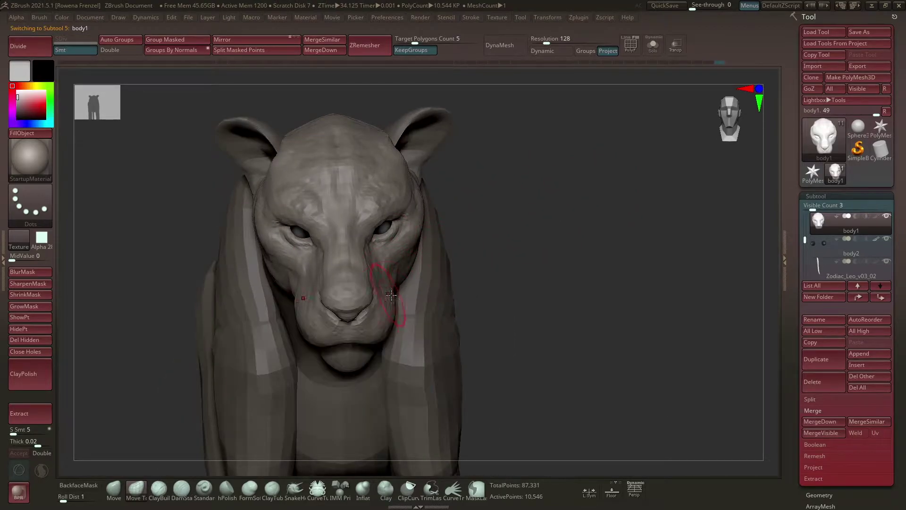
Inspect the head from several angles and bring up the Transpose gizmo on the ears.
right_click_drag(391, 295, 439, 243)
mouse_move(520, 247)
left_mouse_down()
mouse_move(561, 203)
mouse_move(455, 279)
left_mouse_up()
mouse_move(413, 307)
right_mouse_down()
mouse_move(574, 203)
mouse_move(445, 299)
mouse_move(575, 227)
mouse_move(520, 232)
right_mouse_up()
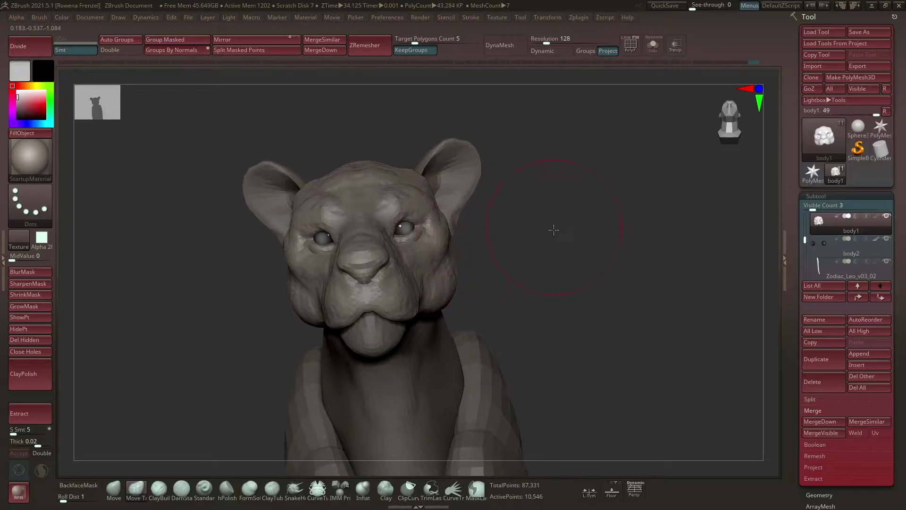
key("w")
right_click_drag(469, 178, 463, 162)
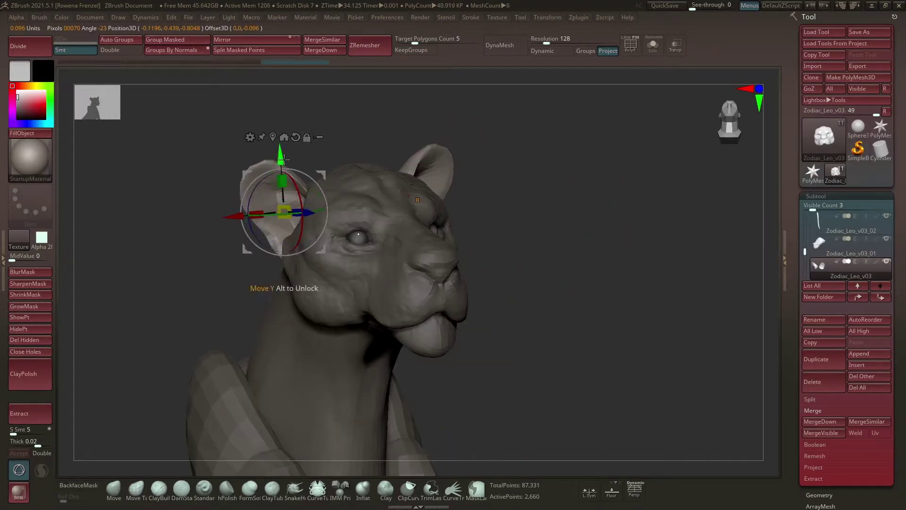
mouse_move(283, 159)
right_mouse_down()
mouse_move(539, 178)
mouse_move(540, 188)
mouse_move(331, 198)
mouse_move(291, 231)
right_mouse_up()
Select the ClayBuildup brush and check the ear from rear and front views.
key("b")
key("c")
key("b")
key("space")
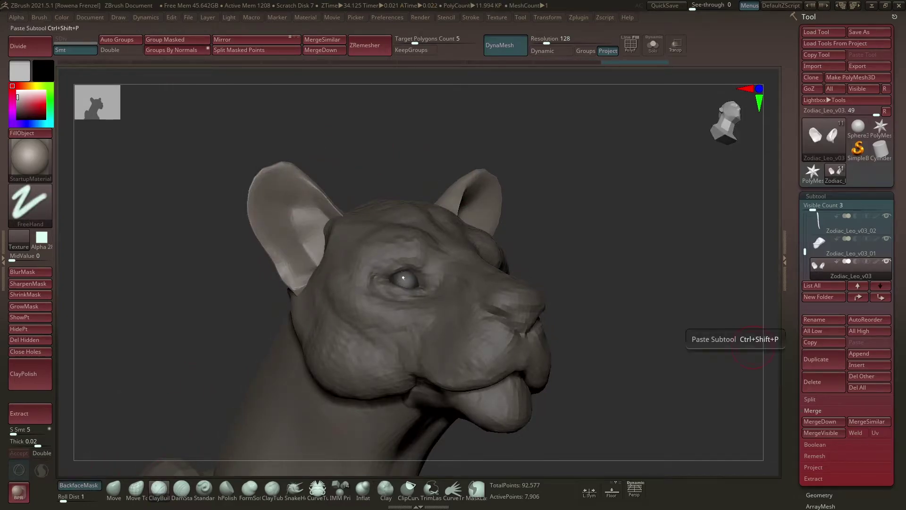
key("space")
right_click_drag(222, 269, 260, 180)
right_click_drag(327, 143, 278, 205)
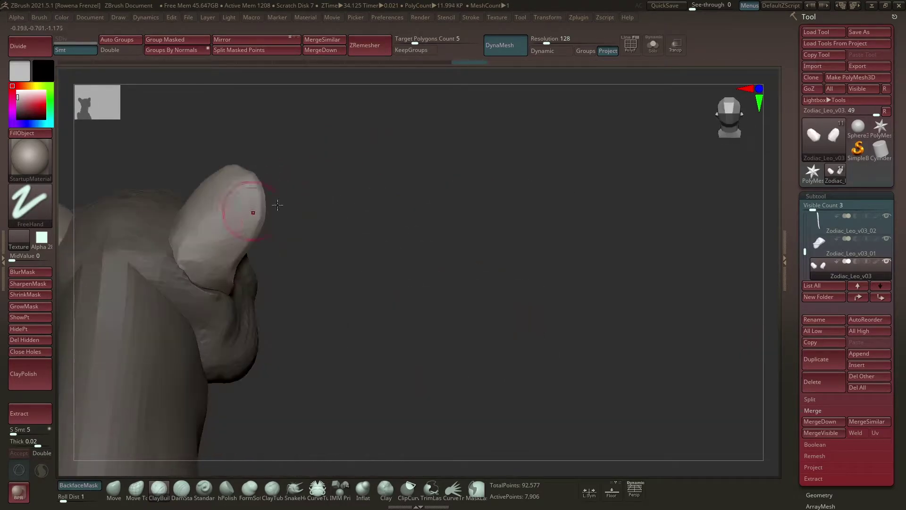
mouse_move(333, 186)
right_mouse_down()
mouse_move(277, 164)
mouse_move(256, 176)
mouse_move(208, 240)
right_mouse_up()
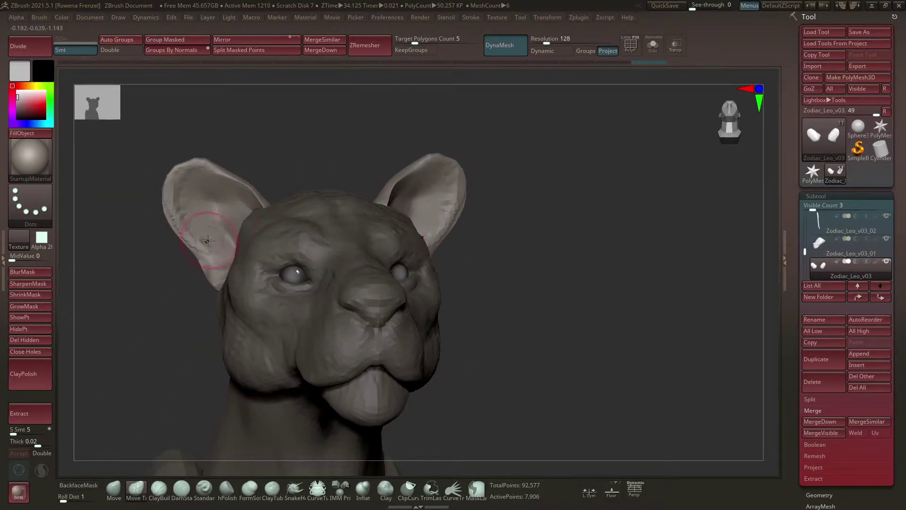
Shift the ear with the Transpose gizmo, then return to sculpting on body1.
mouse_move(172, 172)
right_mouse_down()
mouse_move(550, 148)
mouse_move(232, 208)
mouse_move(289, 168)
mouse_move(546, 202)
right_mouse_up()
key("w")
key("q")
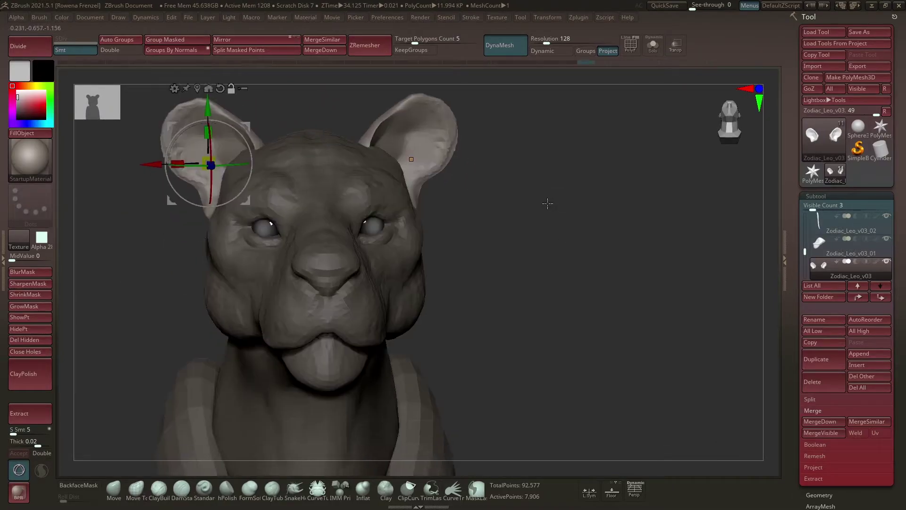
key("q")
mouse_move(455, 253)
right_mouse_down()
mouse_move(451, 272)
mouse_move(418, 282)
right_mouse_up()
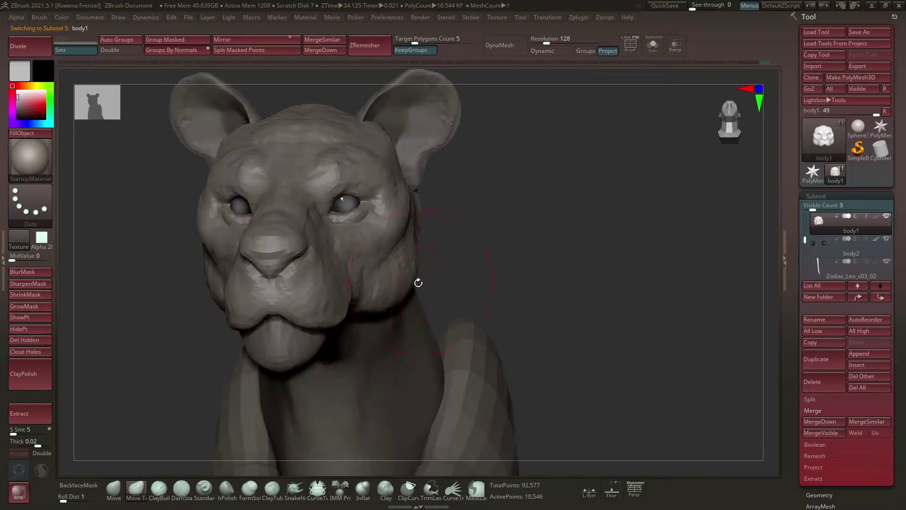
Make the Zodiac_Leo_v03 ear subtool active and zoom in on the head and ear.
mouse_move(473, 220)
right_mouse_down()
mouse_move(394, 182)
mouse_move(379, 148)
mouse_move(368, 156)
mouse_move(479, 172)
mouse_move(414, 151)
mouse_move(503, 180)
mouse_move(472, 163)
mouse_move(510, 162)
mouse_move(435, 158)
mouse_move(530, 173)
mouse_move(560, 137)
mouse_move(532, 184)
right_mouse_up()
right_click(306, 155)
left_click(435, 157, "alt")
right_click(321, 160)
mouse_move(424, 156)
right_mouse_down()
mouse_move(439, 160)
mouse_move(415, 151)
mouse_move(274, 229)
mouse_move(248, 193)
mouse_move(278, 241)
right_mouse_up()
Alternate between body1 and the ear subtool, sculpting with ClayBuildup around the ear join.
left_click(266, 203, "alt")
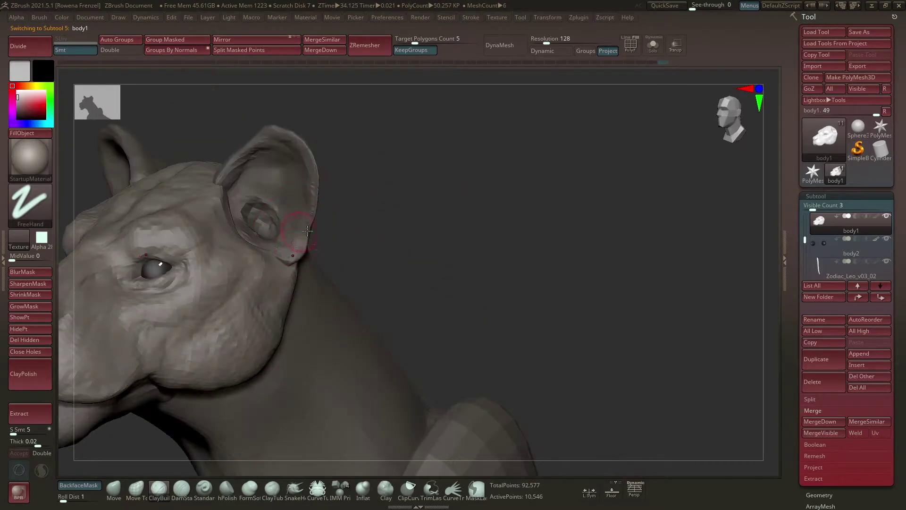
left_click(283, 246, "alt")
right_click(287, 252)
mouse_move(345, 151)
right_mouse_down()
mouse_move(451, 184)
mouse_move(356, 186)
mouse_move(342, 233)
mouse_move(377, 224)
right_mouse_up()
right_click(342, 233)
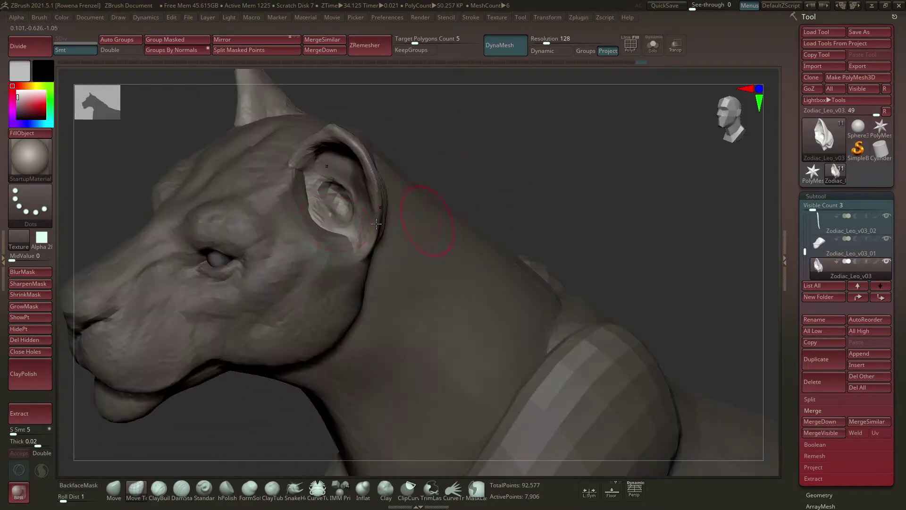
mouse_move(315, 192)
right_mouse_down()
mouse_move(473, 176)
mouse_move(495, 137)
mouse_move(332, 199)
mouse_move(340, 189)
mouse_move(418, 192)
mouse_move(420, 228)
mouse_move(297, 258)
right_mouse_up()
left_click(297, 257, "alt")
key("space")
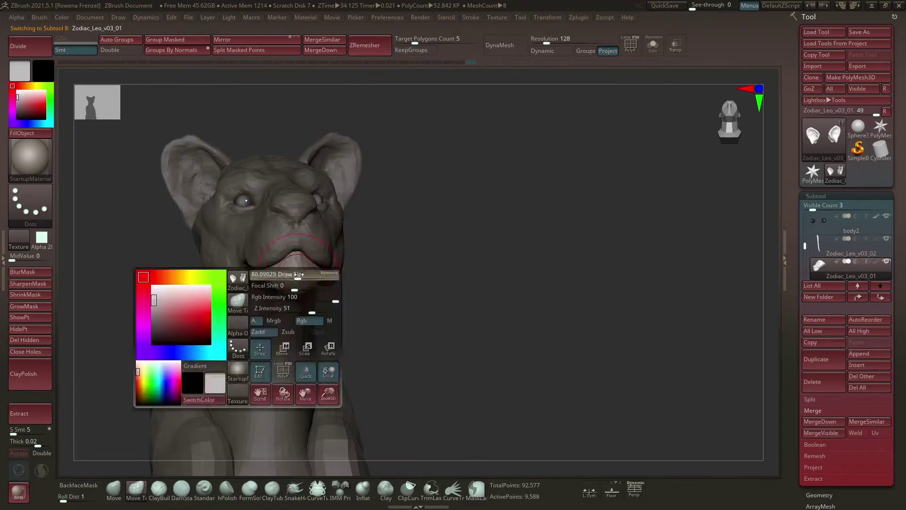
right_click_drag(457, 229, 493, 195)
mouse_move(305, 268)
right_mouse_down()
mouse_move(328, 251)
mouse_move(296, 237)
mouse_move(475, 207)
right_mouse_up()
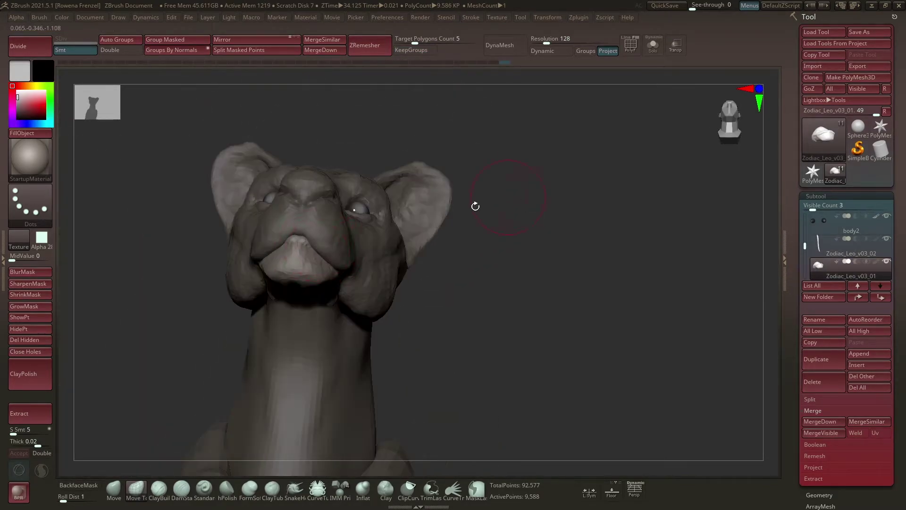
mouse_move(332, 257)
right_mouse_down()
mouse_move(516, 223)
mouse_move(294, 214)
mouse_move(296, 229)
mouse_move(256, 246)
mouse_move(425, 219)
mouse_move(370, 213)
mouse_move(453, 200)
mouse_move(327, 217)
mouse_move(298, 230)
mouse_move(298, 217)
mouse_move(514, 186)
mouse_move(383, 190)
mouse_move(375, 233)
mouse_move(470, 176)
right_mouse_up()
key("b")
key("c")
key("b")
left_click(290, 240, "alt")
left_click(292, 232, "alt")
right_click(306, 217)
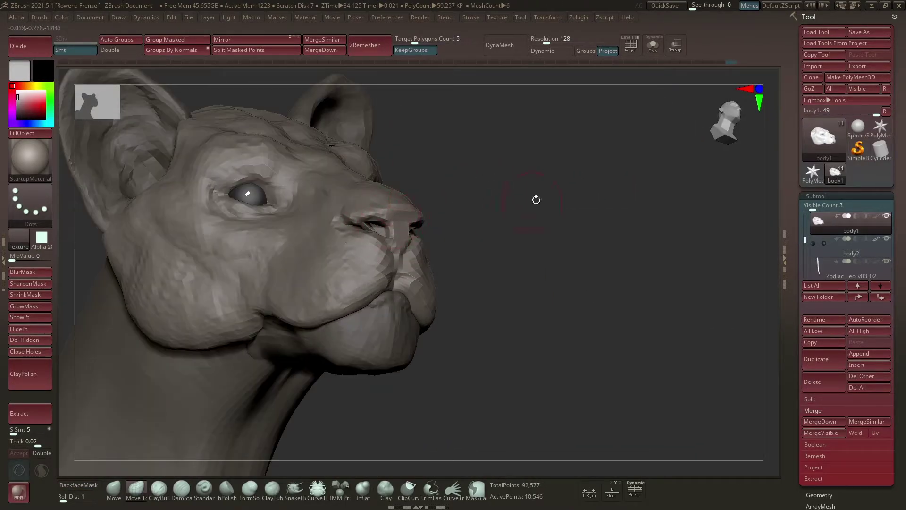
Check the head, neck and shoulder, selecting the body then the Zodiac_Leo_v03_01 subtool.
mouse_move(536, 198)
right_mouse_down()
mouse_move(471, 255)
mouse_move(312, 270)
mouse_move(405, 221)
mouse_move(546, 216)
mouse_move(588, 194)
mouse_move(512, 176)
mouse_move(583, 202)
mouse_move(283, 200)
mouse_move(329, 273)
right_mouse_up()
right_click(313, 269)
left_click(283, 200, "alt")
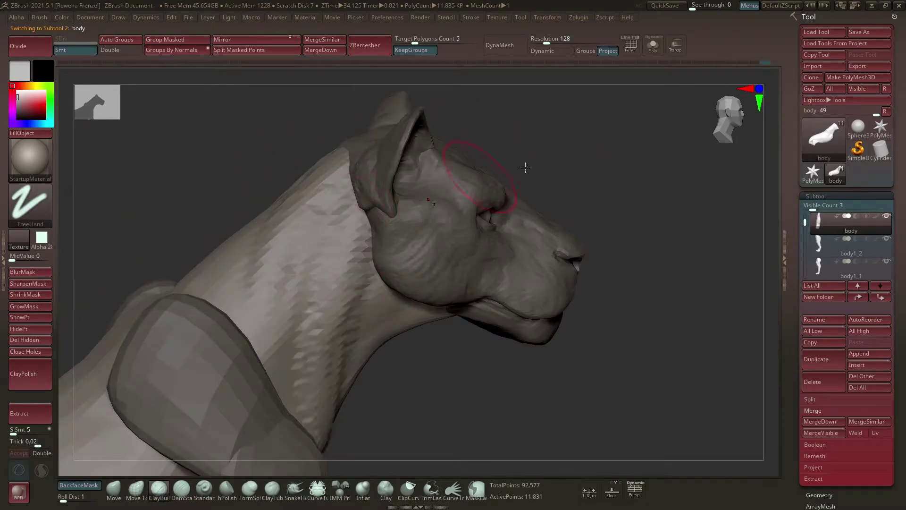
mouse_move(525, 168)
right_mouse_down()
mouse_move(299, 299)
mouse_move(348, 186)
right_mouse_up()
right_click_drag(308, 352, 379, 282)
mouse_move(421, 325)
right_mouse_down()
mouse_move(526, 232)
mouse_move(446, 159)
mouse_move(419, 203)
mouse_move(607, 203)
mouse_move(651, 168)
mouse_move(407, 230)
mouse_move(528, 170)
right_mouse_up()
left_click(431, 159, "alt")
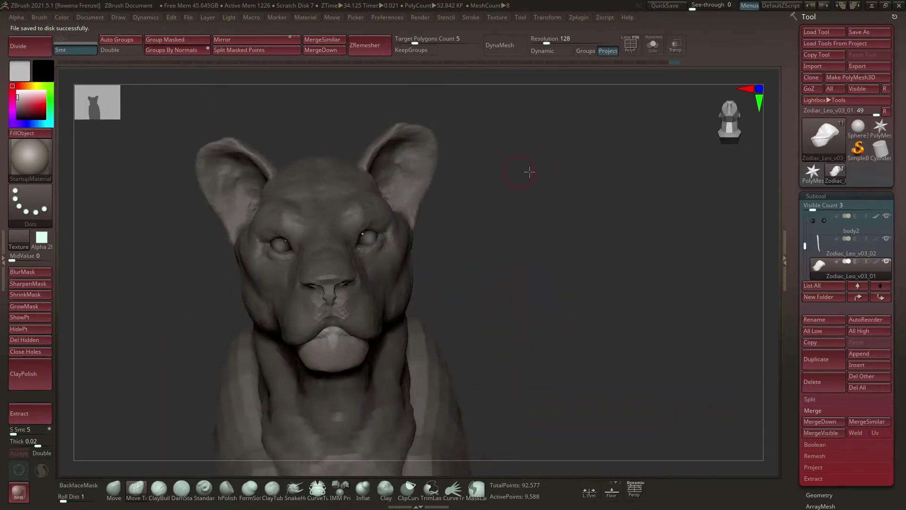
Make body1 active, choose ClayBuildup and inspect the neck and shoulder.
left_click(440, 135, "alt")
mouse_move(440, 134)
right_mouse_down()
mouse_move(374, 148)
mouse_move(340, 208)
mouse_move(399, 200)
right_mouse_up()
left_click(399, 201, "alt")
key("b")
key("c")
Try the Move Topological brush on body1, then go back to ClayBuildup.
key("b")
mouse_move(465, 156)
right_mouse_down()
mouse_move(483, 128)
mouse_move(346, 186)
right_mouse_up()
mouse_move(447, 236)
right_mouse_down()
mouse_move(604, 176)
mouse_move(543, 213)
mouse_move(411, 354)
mouse_move(415, 361)
mouse_move(548, 159)
mouse_move(540, 178)
mouse_move(579, 175)
mouse_move(554, 198)
mouse_move(532, 186)
mouse_move(307, 218)
mouse_move(280, 249)
right_mouse_up()
key("b")
key("m")
key("t")
left_click(292, 240, "alt")
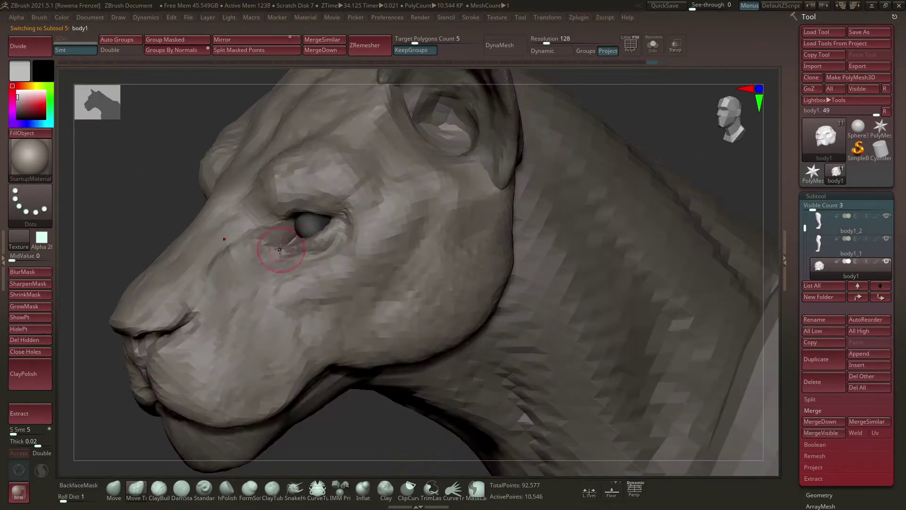
right_click_drag(152, 216, 328, 222)
key("b")
key("c")
key("b")
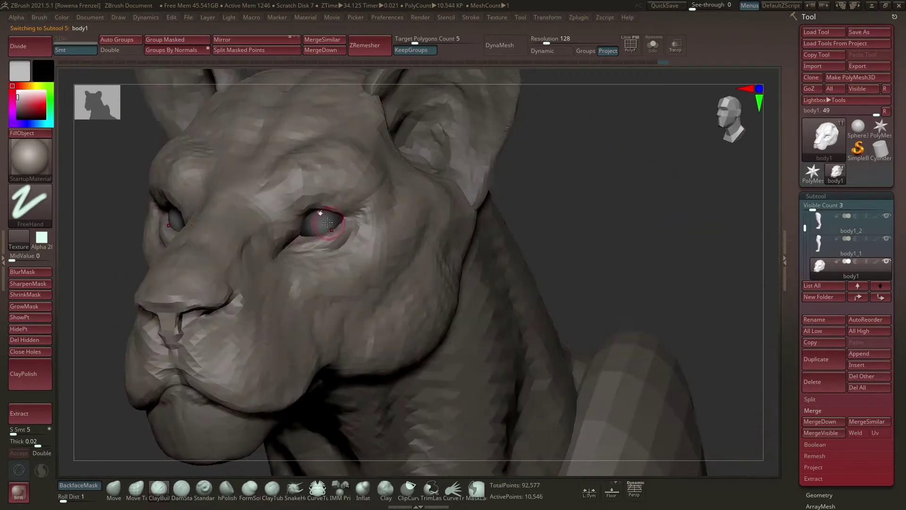
Check the eye piece body2 with the Transpose gizmo from the side, then reselect body1.
right_click_drag(536, 176, 304, 225)
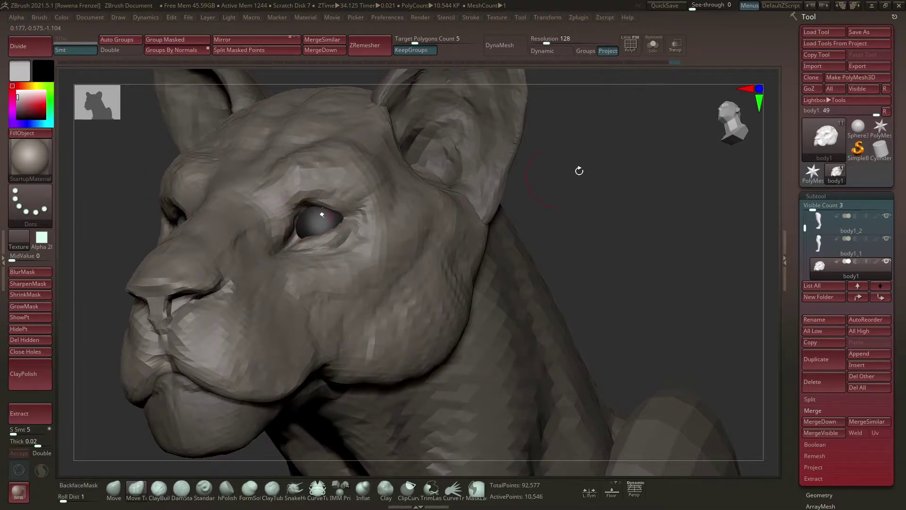
key("w")
mouse_move(579, 171)
right_mouse_down()
mouse_move(330, 217)
mouse_move(350, 181)
mouse_move(360, 202)
right_mouse_up()
left_click(333, 215, "alt")
key("q")
left_click(360, 202, "alt")
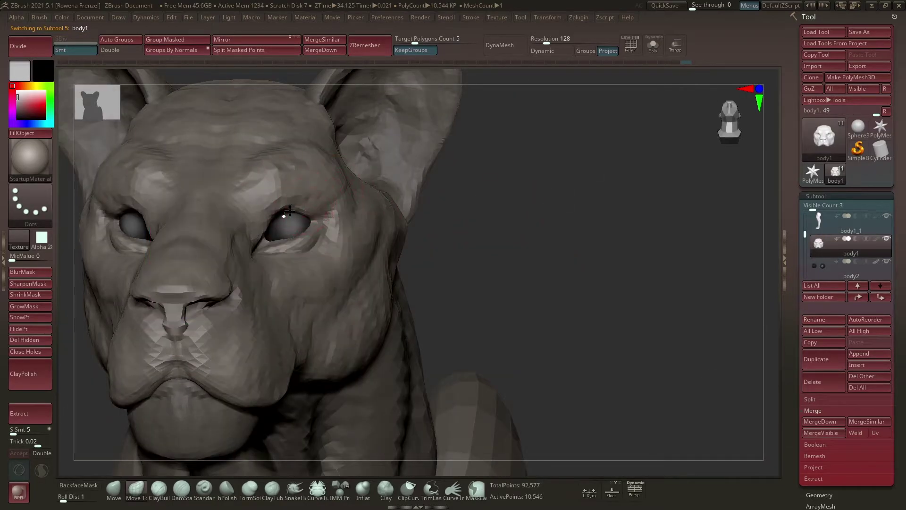
Frame the eye in a close three-quarter view with the ClayBuildup brush ready.
right_click_drag(285, 243, 321, 229)
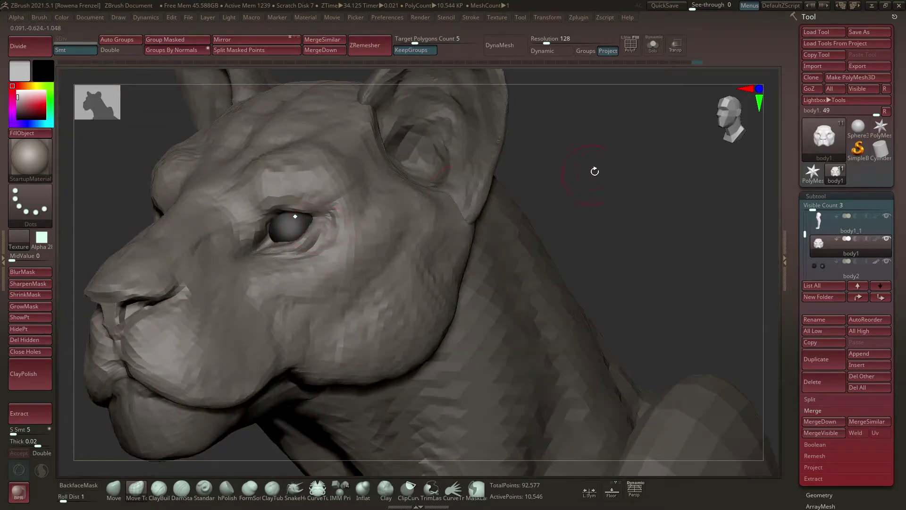
mouse_move(595, 172)
right_mouse_down()
mouse_move(146, 186)
mouse_move(262, 227)
right_mouse_up()
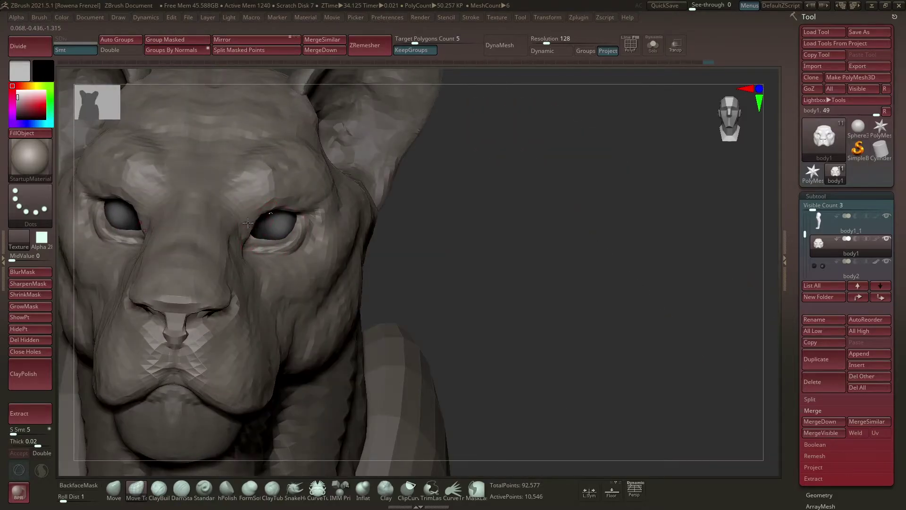
right_click_drag(495, 213, 522, 216, "alt")
right_click_drag(445, 216, 322, 234)
key("b")
key("c")
key("b")
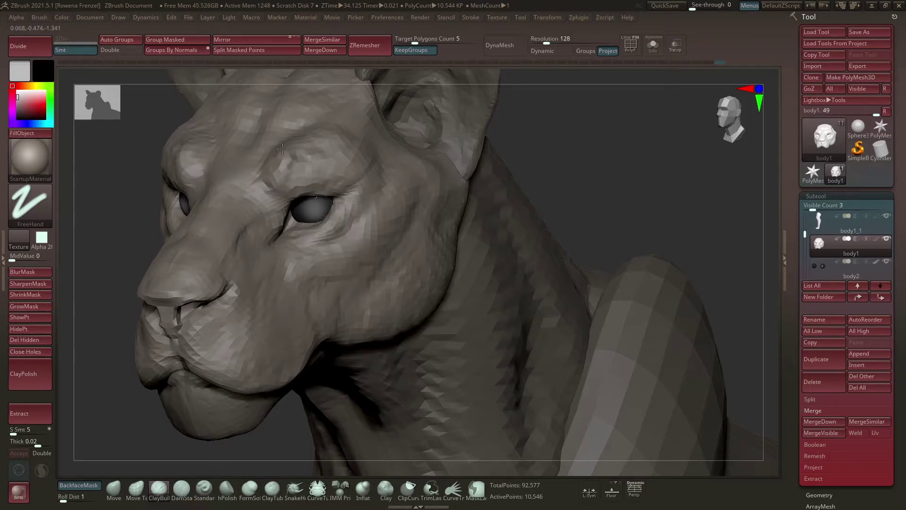
Build up the brow and eye area, checking the head from front and side.
mouse_move(283, 148)
right_mouse_down()
mouse_move(573, 144)
mouse_move(325, 200)
mouse_move(602, 160)
mouse_move(494, 184)
mouse_move(449, 125)
mouse_move(394, 190)
mouse_move(514, 219)
right_mouse_up()
mouse_move(392, 183)
right_mouse_down()
mouse_move(567, 182)
mouse_move(416, 204)
mouse_move(424, 236)
right_mouse_up()
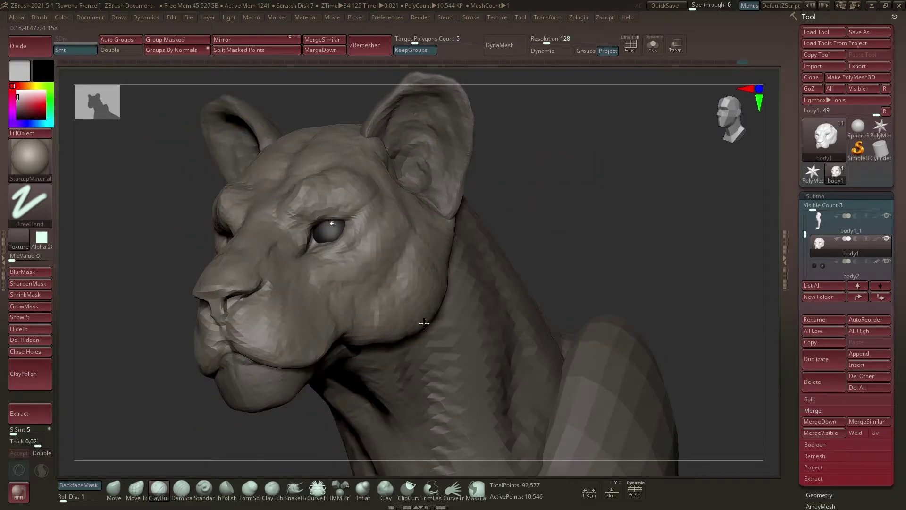
mouse_move(593, 177)
right_mouse_down()
mouse_move(556, 214)
mouse_move(573, 178)
mouse_move(419, 246)
right_mouse_up()
left_click(419, 246, "alt")
mouse_move(565, 155)
right_mouse_down()
mouse_move(458, 188)
mouse_move(522, 162)
mouse_move(433, 172)
right_mouse_up()
left_click(433, 172, "alt")
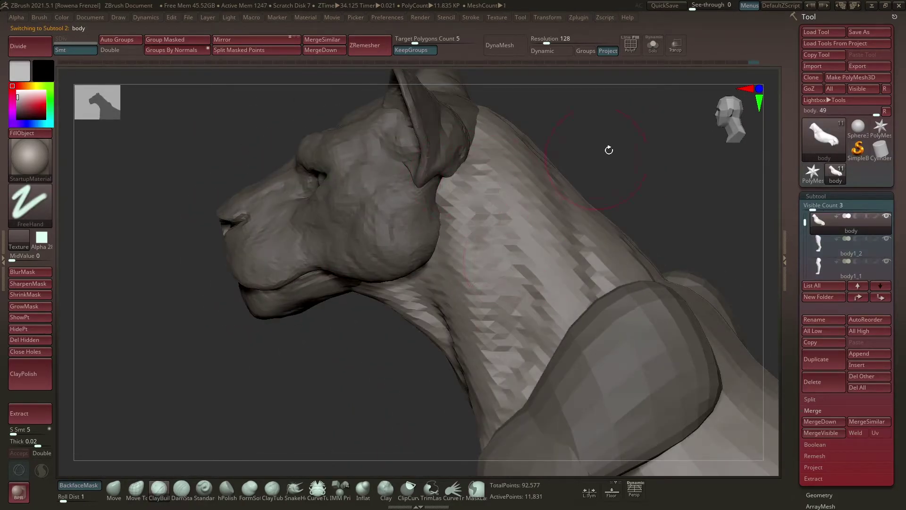
mouse_move(609, 150)
right_mouse_down()
mouse_move(597, 145)
mouse_move(623, 153)
mouse_move(614, 156)
mouse_move(668, 139)
mouse_move(629, 143)
mouse_move(631, 124)
mouse_move(556, 178)
mouse_move(576, 165)
mouse_move(603, 192)
right_mouse_up()
Turn on PolyF, shift the left ear with Transpose Move, then reselect body1.
left_click(631, 50)
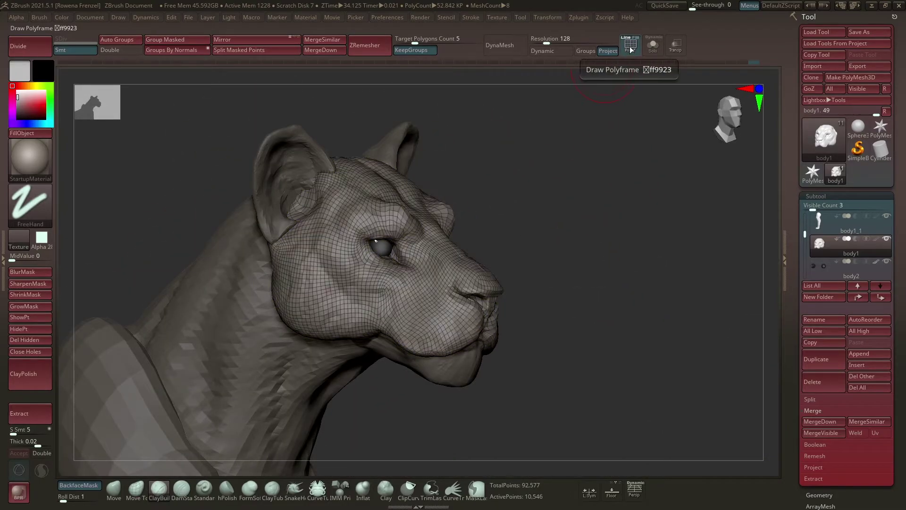
right_click_drag(629, 168, 604, 162, "shift")
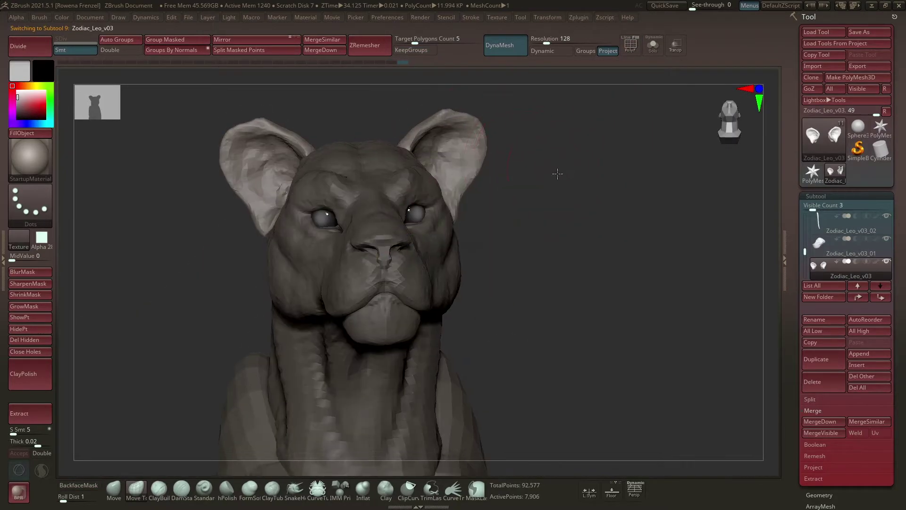
mouse_move(460, 123)
right_mouse_down()
mouse_move(604, 147)
mouse_move(476, 185)
mouse_move(474, 168)
mouse_move(500, 172)
right_mouse_up()
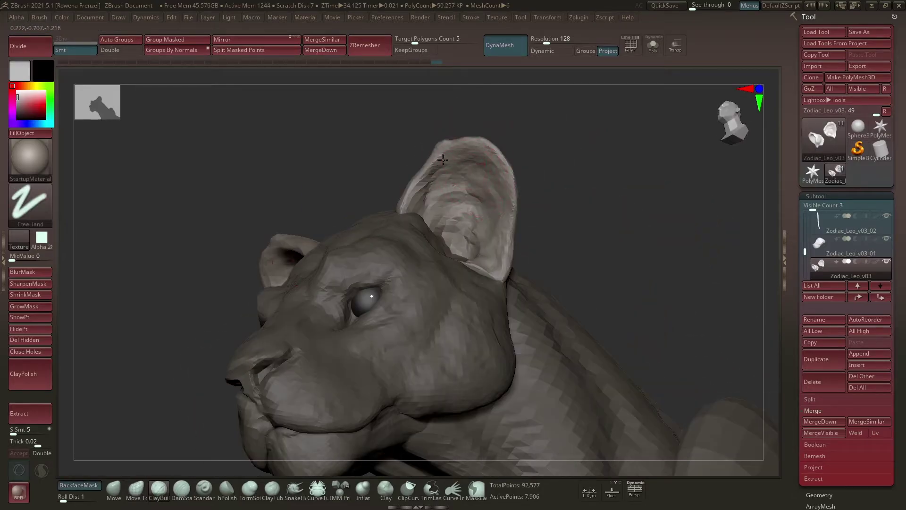
mouse_move(443, 160)
right_mouse_down()
mouse_move(447, 150)
mouse_move(586, 141)
mouse_move(552, 171)
mouse_move(573, 188)
mouse_move(395, 184)
right_mouse_up()
left_click(433, 190, "alt")
left_click(396, 184, "alt")
key("w")
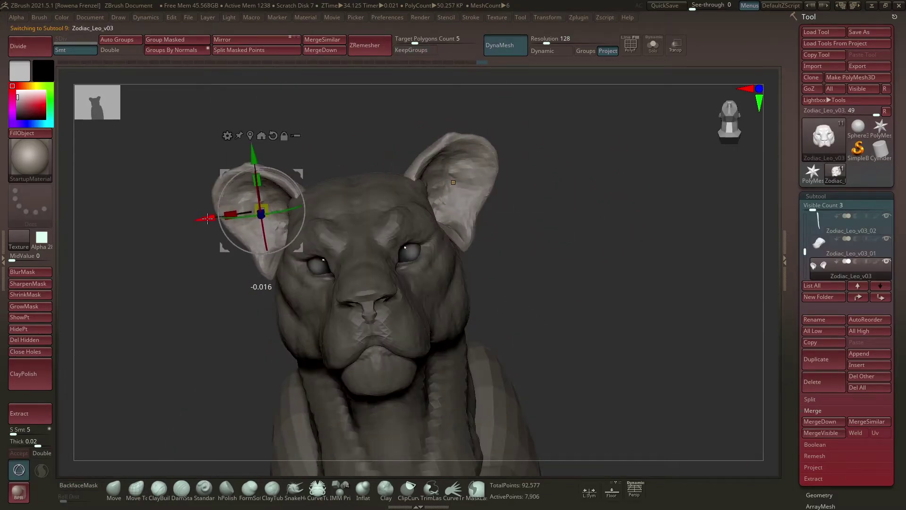
left_click(299, 195, "alt")
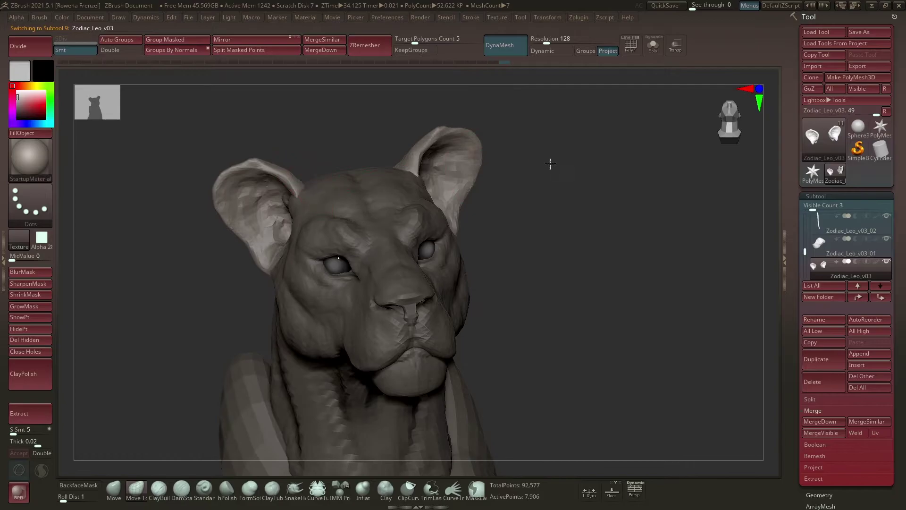
mouse_move(550, 162)
left_mouse_down()
mouse_move(419, 169)
mouse_move(558, 178)
left_mouse_up()
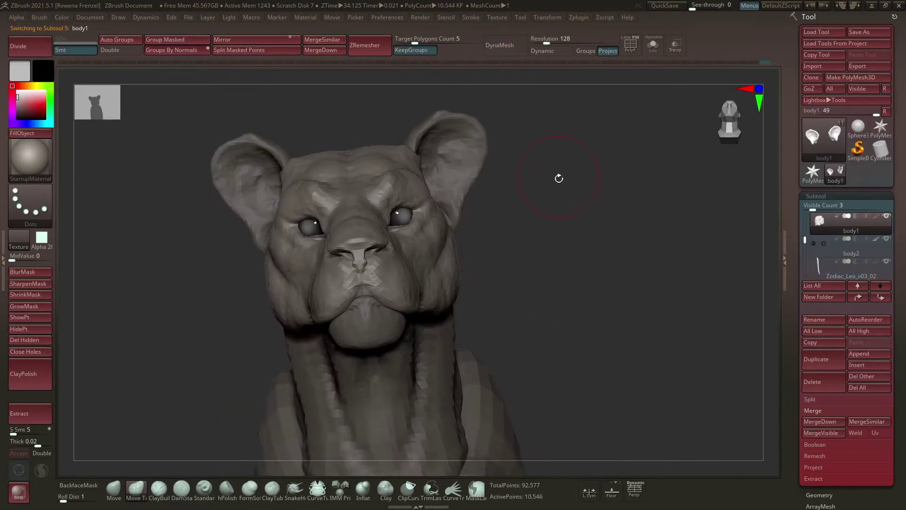
Solo body1, then reposition the other eyeball with the Transpose Move gizmo.
left_click_drag(424, 176, 532, 172)
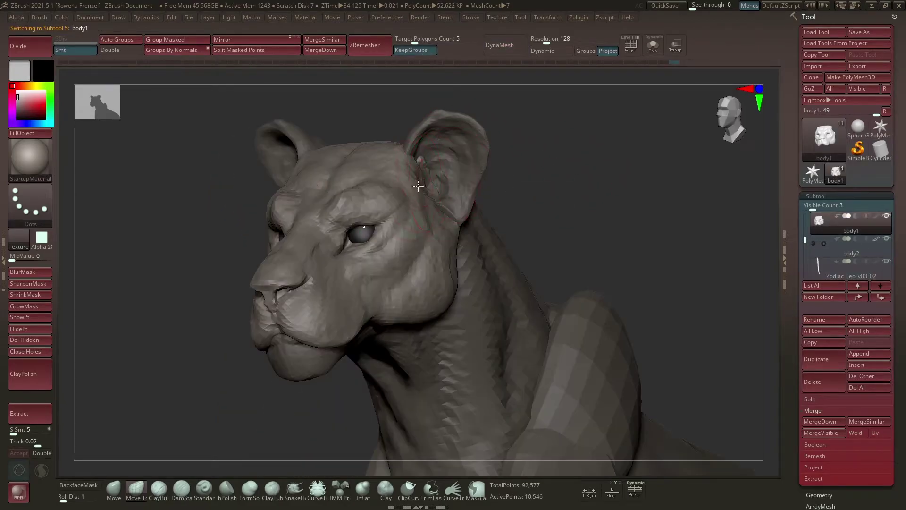
key("space")
left_click_drag(395, 214, 453, 201)
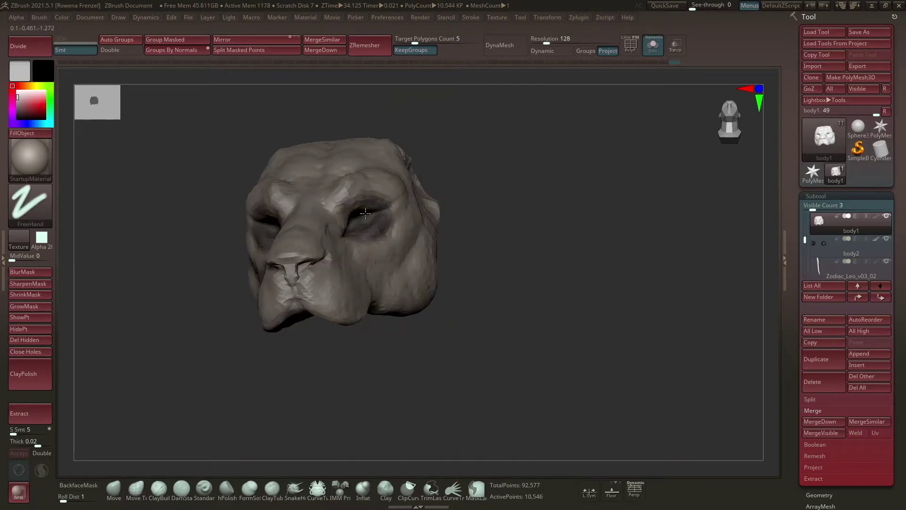
key("space")
key("w")
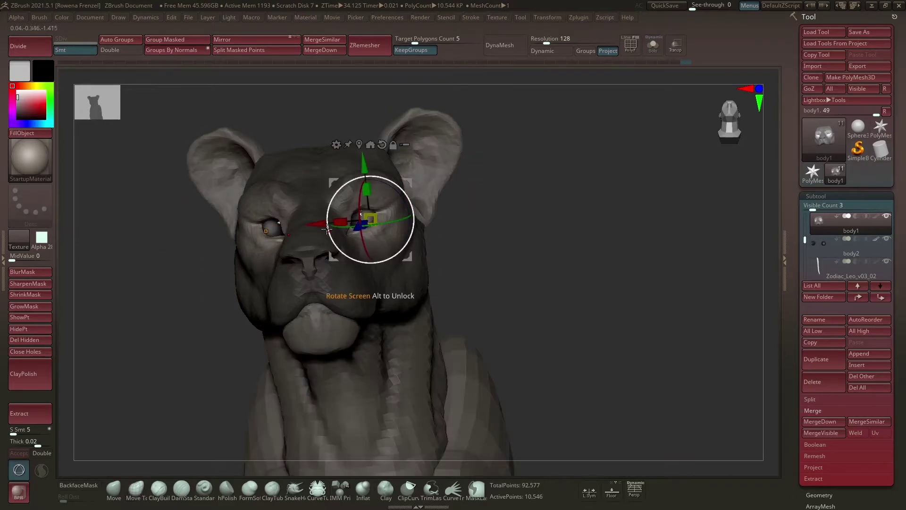
left_click(262, 230, "alt")
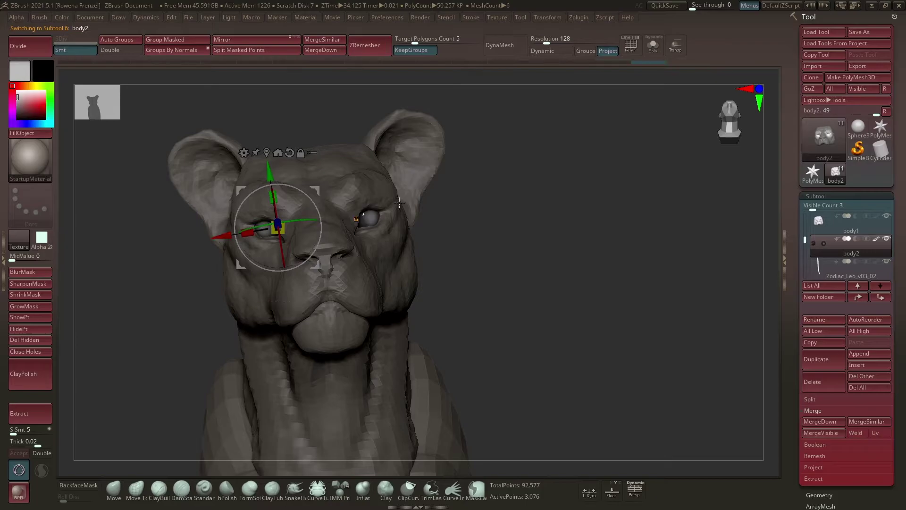
key("q")
Reselect body1 and reshape the face, checking it from side and front.
left_click_drag(512, 178, 472, 199)
left_click(346, 216, "alt")
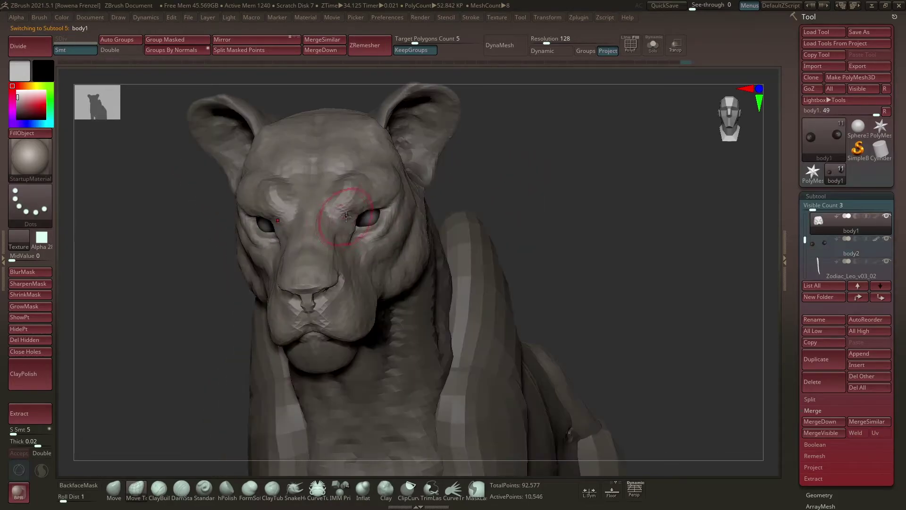
left_click_drag(337, 270, 429, 233)
mouse_move(456, 178)
left_mouse_down()
mouse_move(538, 208)
mouse_move(425, 195)
mouse_move(433, 258)
left_mouse_up()
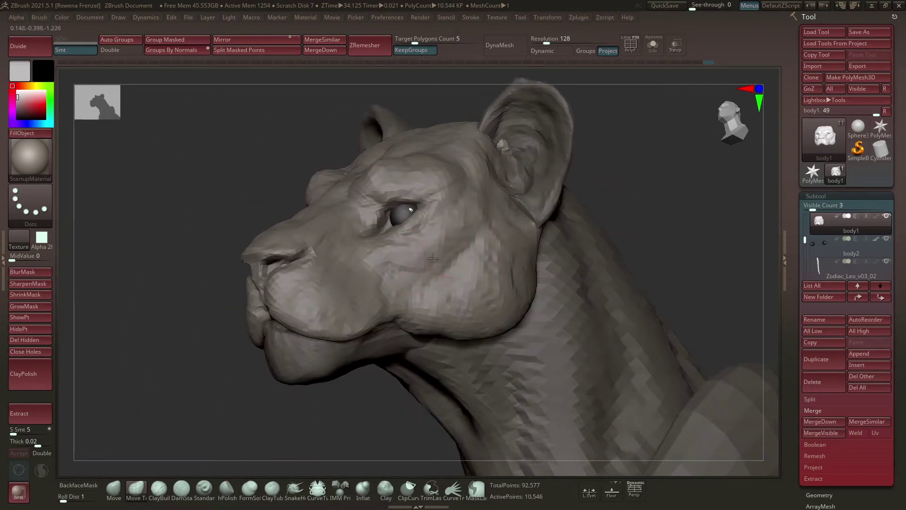
left_click_drag(677, 174, 547, 229)
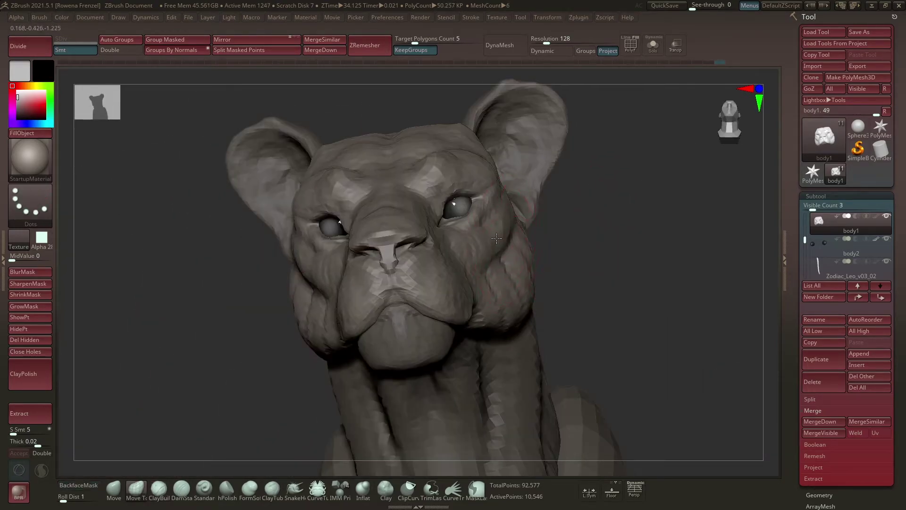
mouse_move(606, 232)
left_mouse_down()
mouse_move(581, 259)
mouse_move(599, 259)
mouse_move(499, 323)
mouse_move(587, 259)
mouse_move(637, 188)
mouse_move(613, 137)
mouse_move(605, 192)
mouse_move(501, 188)
mouse_move(522, 218)
mouse_move(608, 186)
mouse_move(515, 222)
left_mouse_up()
Reshape the nose tip and muzzle profile from three-quarter and top views, then select the body subtool.
key("space")
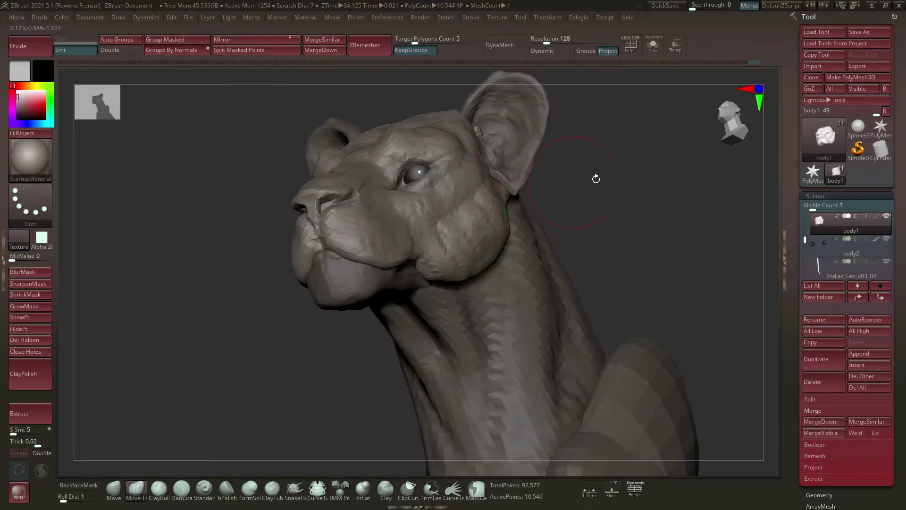
mouse_move(596, 179)
left_mouse_down()
mouse_move(633, 137)
mouse_move(498, 262)
mouse_move(650, 192)
mouse_move(583, 202)
mouse_move(581, 189)
mouse_move(553, 207)
mouse_move(465, 159)
left_mouse_up()
mouse_move(320, 170)
left_mouse_down()
mouse_move(508, 208)
mouse_move(486, 217)
mouse_move(354, 178)
mouse_move(375, 222)
mouse_move(532, 166)
mouse_move(559, 186)
mouse_move(343, 228)
mouse_move(589, 183)
mouse_move(366, 194)
mouse_move(629, 197)
mouse_move(370, 185)
mouse_move(492, 190)
mouse_move(376, 176)
mouse_move(514, 178)
mouse_move(532, 188)
mouse_move(435, 238)
mouse_move(563, 163)
mouse_move(498, 221)
mouse_move(542, 292)
mouse_move(524, 164)
mouse_move(492, 267)
left_mouse_up()
key("space")
left_click(434, 238, "alt")
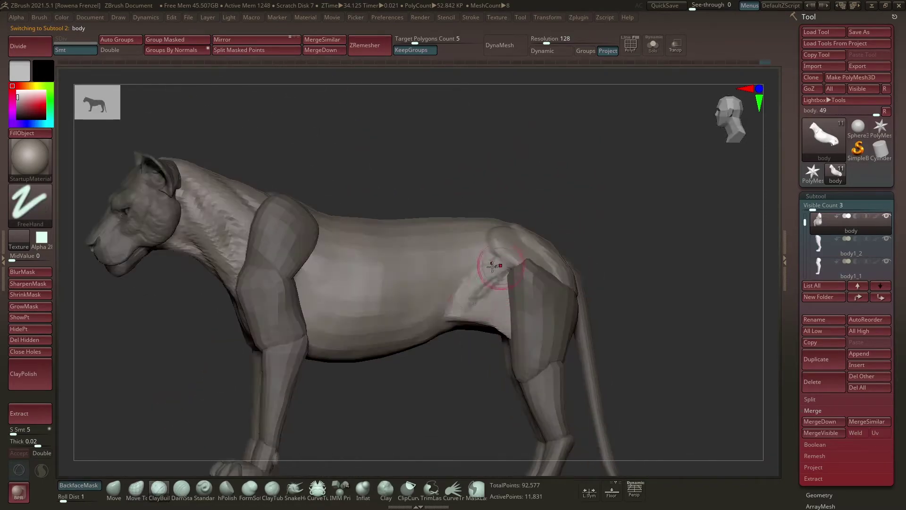
Shape the torso in side view with the Move brush, then select the body1_1 front-leg subtool.
mouse_move(425, 198)
left_mouse_down()
mouse_move(409, 151)
mouse_move(462, 260)
left_mouse_up()
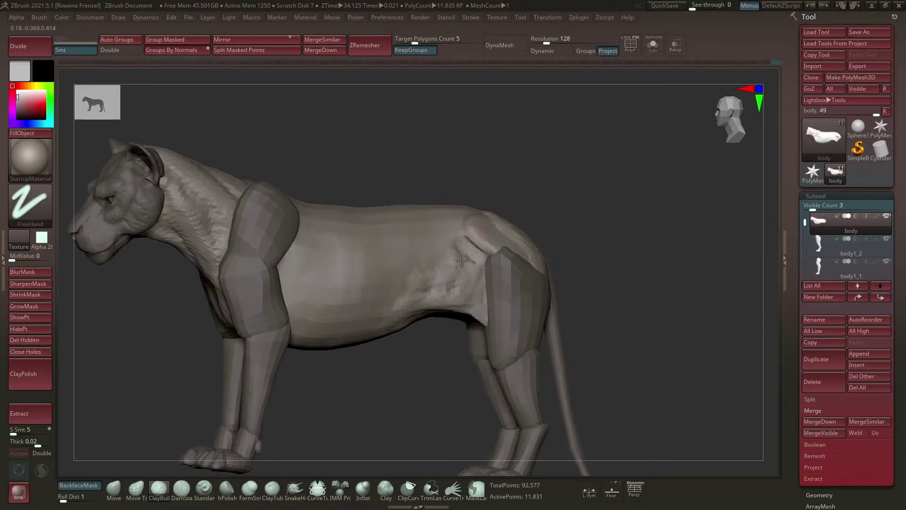
mouse_move(462, 156)
left_mouse_down()
mouse_move(489, 176)
mouse_move(591, 182)
mouse_move(495, 244)
mouse_move(542, 176)
mouse_move(495, 202)
mouse_move(485, 198)
mouse_move(479, 218)
left_mouse_up()
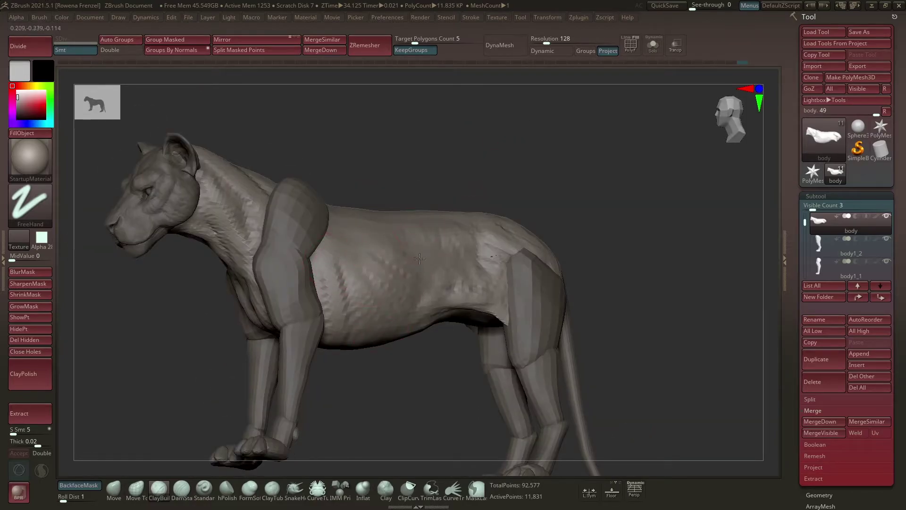
mouse_move(420, 258)
left_mouse_down()
mouse_move(422, 181)
mouse_move(338, 181)
left_mouse_up()
left_click(338, 181, "alt")
mouse_move(419, 121)
left_mouse_down("alt")
mouse_move(435, 299)
mouse_move(334, 279)
left_mouse_up("alt")
left_click(334, 279, "ctrl+alt+shift")
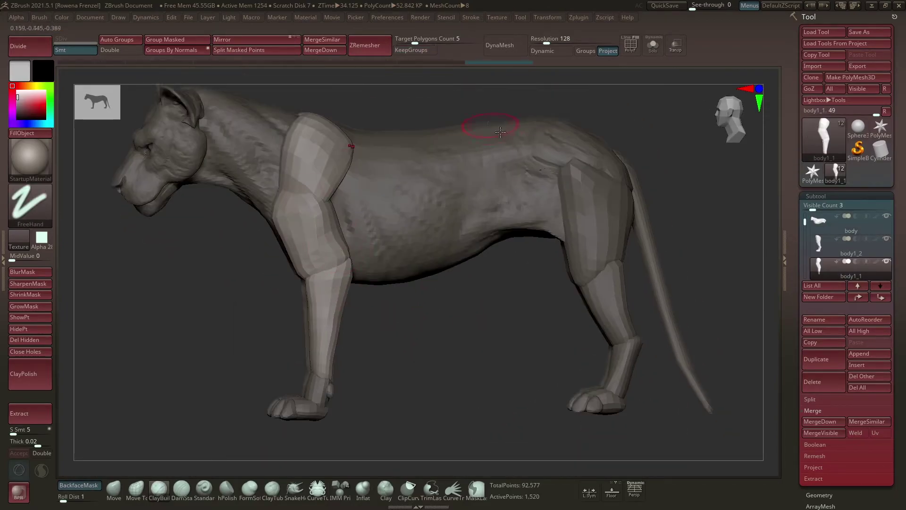
Isolate and hide the hind-leg polygroups on body1_2, keeping polygroups for remeshing.
left_click_drag(486, 125, 555, 341, "alt")
left_click(555, 341, "alt")
left_click(561, 334, "ctrl+shift")
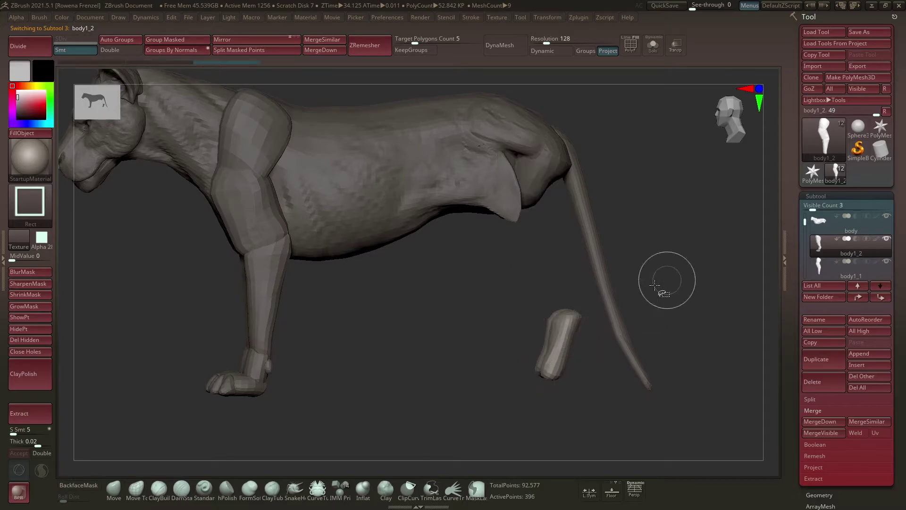
left_click(695, 291, "ctrl+shift")
left_click(561, 348, "ctrl+alt+shift")
left_click(581, 370, "ctrl+shift")
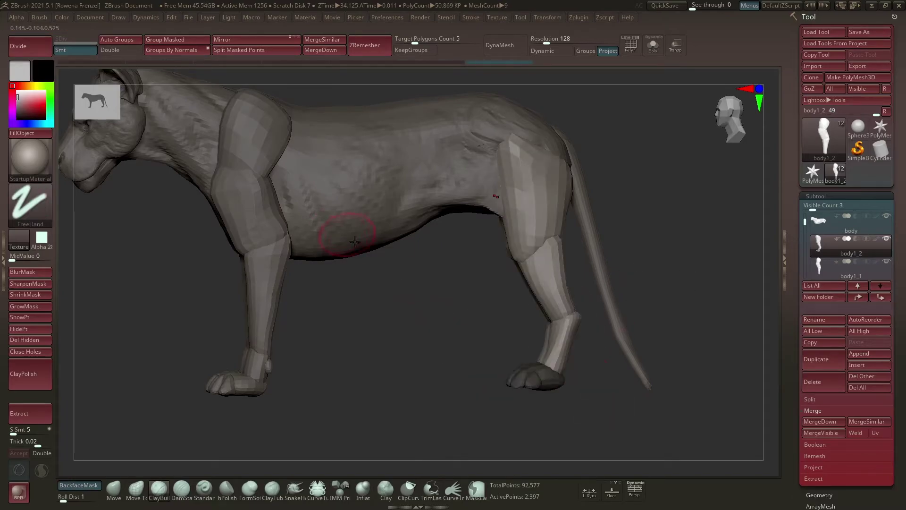
left_click(564, 362, "ctrl+shift")
left_click(556, 289, "ctrl+alt+shift")
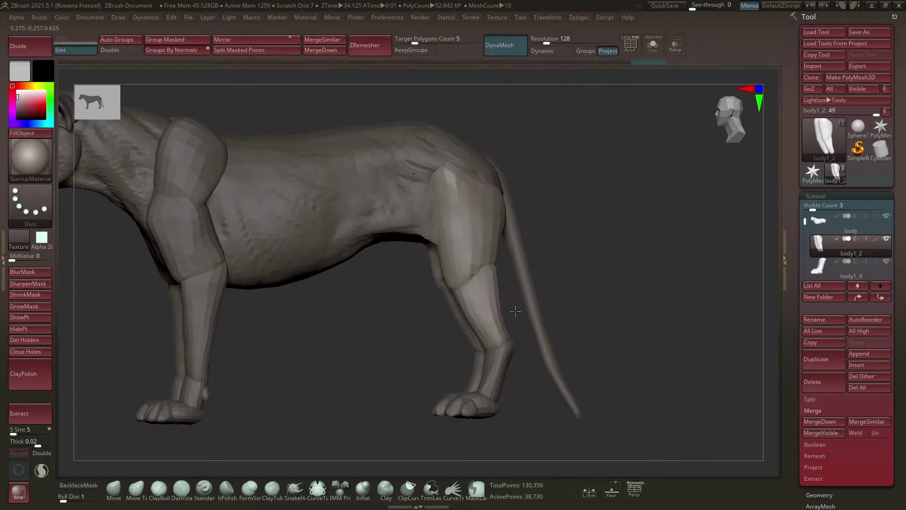
left_click(409, 50)
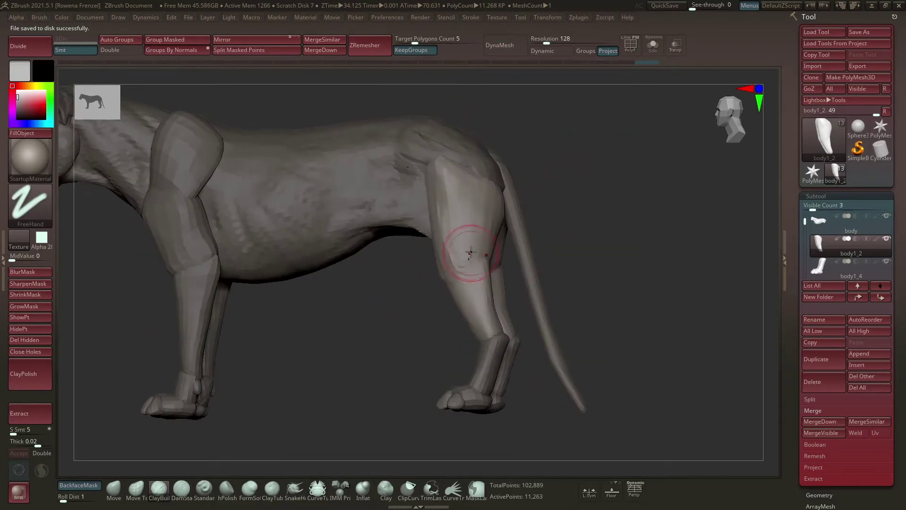
Orbit to a rear view and make 'body' the active subtool.
left_click_drag(641, 178, 678, 185)
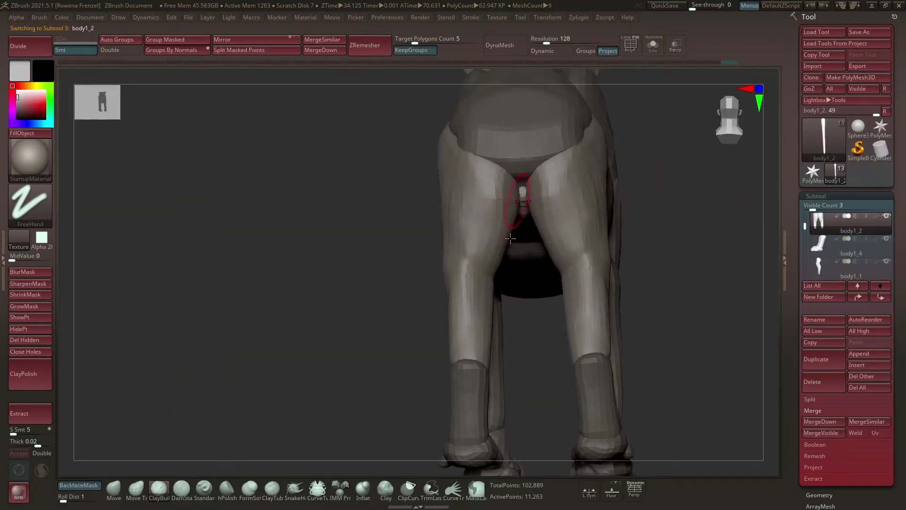
mouse_move(661, 194)
left_mouse_down()
mouse_move(491, 203)
mouse_move(463, 169)
left_mouse_up()
left_click(486, 210, "alt")
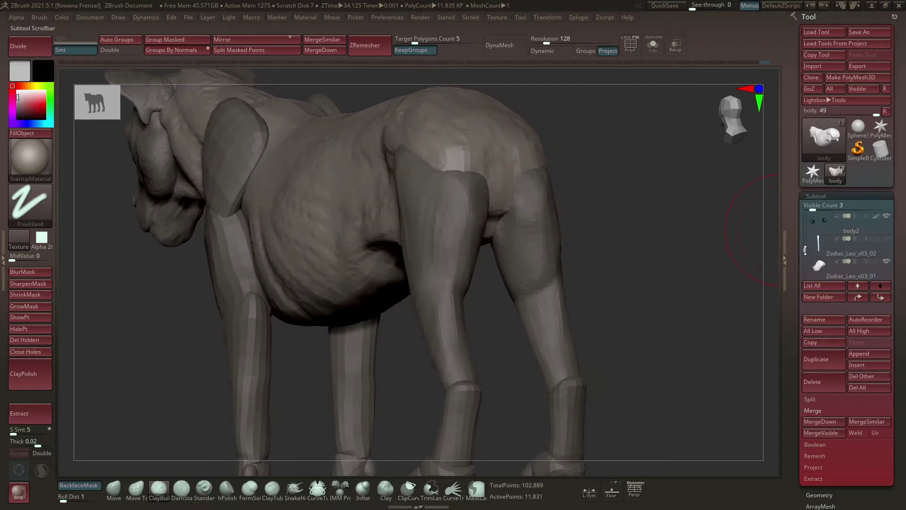
Select the front leg subtool body1_1 and DynaMesh it into even geometry.
left_click_drag(744, 210, 529, 158)
left_click(499, 114, "alt")
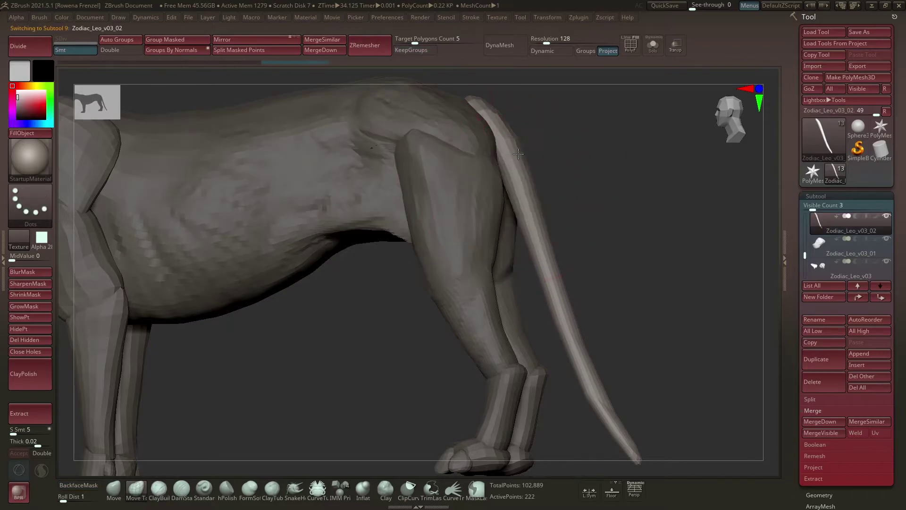
left_click(500, 195, "alt")
left_click_drag(500, 196, 609, 188)
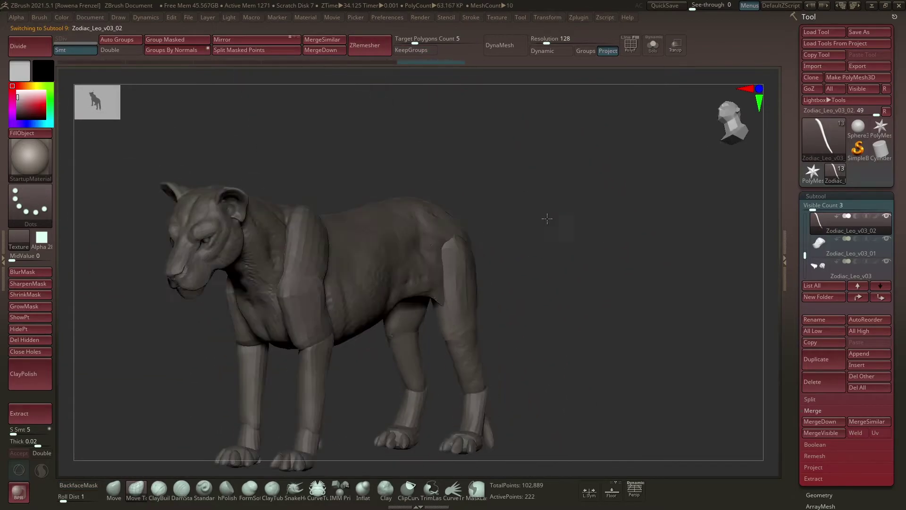
mouse_move(546, 218)
left_mouse_down()
mouse_move(405, 127)
mouse_move(465, 83)
left_mouse_up()
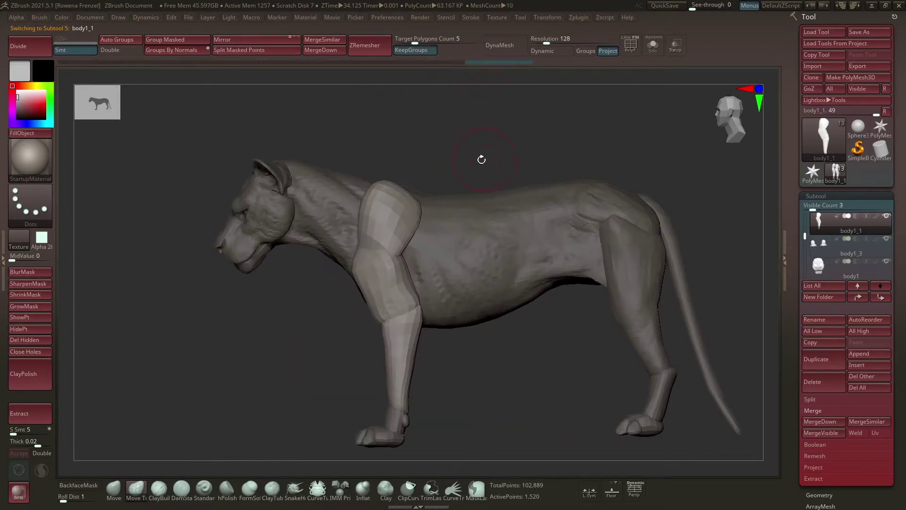
left_click(504, 55)
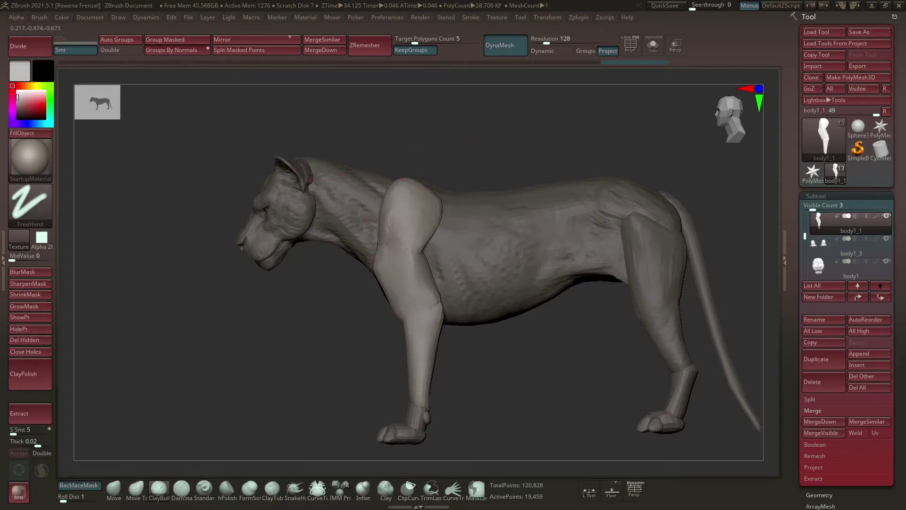
Switch to the Move Topological brush and shrink it for shoulder work.
mouse_move(378, 243)
left_mouse_down()
mouse_move(455, 131)
mouse_move(428, 241)
left_mouse_up()
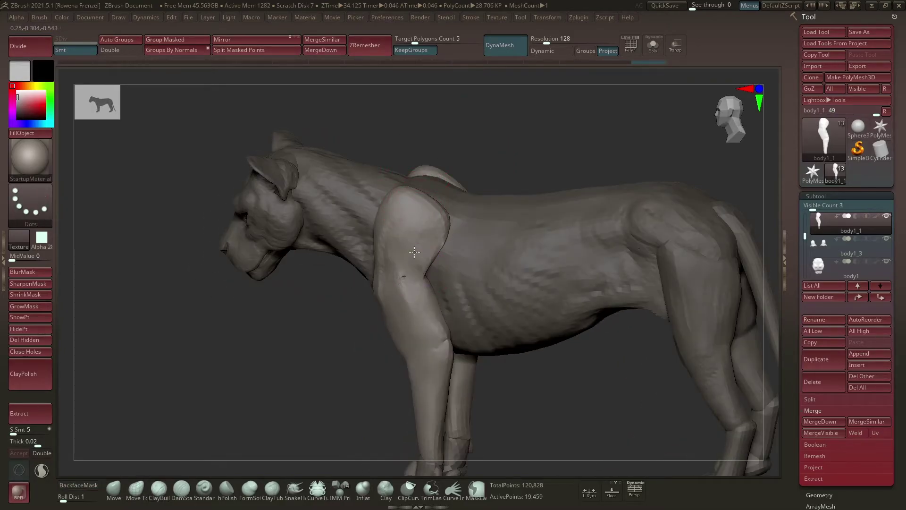
left_click_drag(522, 157, 417, 348)
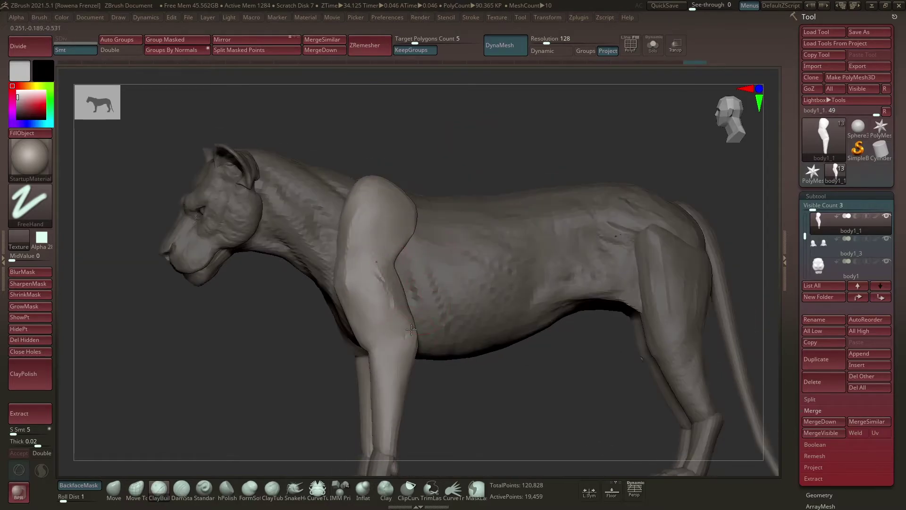
key("b")
key("m")
key("t")
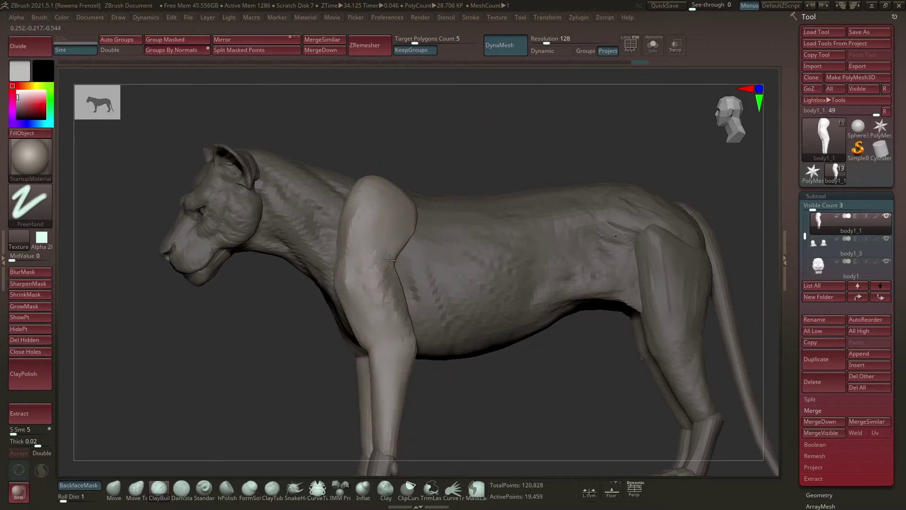
mouse_move(390, 260)
left_mouse_down()
mouse_move(374, 239)
mouse_move(415, 192)
mouse_move(364, 182)
mouse_move(382, 191)
mouse_move(363, 191)
left_mouse_up()
key("space")
mouse_move(421, 140)
left_mouse_down()
mouse_move(350, 216)
mouse_move(329, 286)
mouse_move(346, 315)
left_mouse_up()
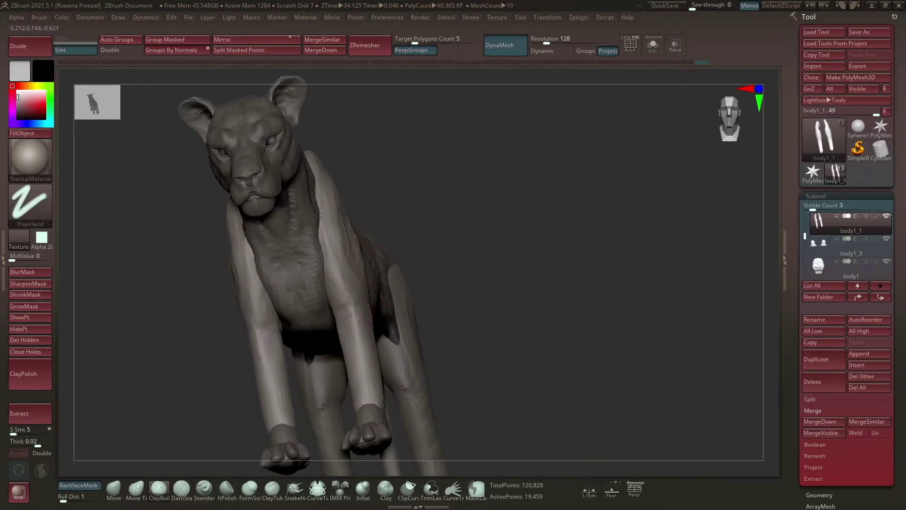
Pick the ClayBuildup brush with a freehand stroke and select the main body.
mouse_move(381, 349)
left_mouse_down()
mouse_move(440, 263)
mouse_move(344, 313)
mouse_move(313, 284)
mouse_move(354, 281)
mouse_move(380, 299)
left_mouse_up()
mouse_move(353, 335)
left_mouse_down()
mouse_move(469, 307)
mouse_move(447, 297)
mouse_move(354, 334)
mouse_move(508, 240)
mouse_move(326, 248)
mouse_move(343, 197)
left_mouse_up()
key("b")
key("c")
key("b")
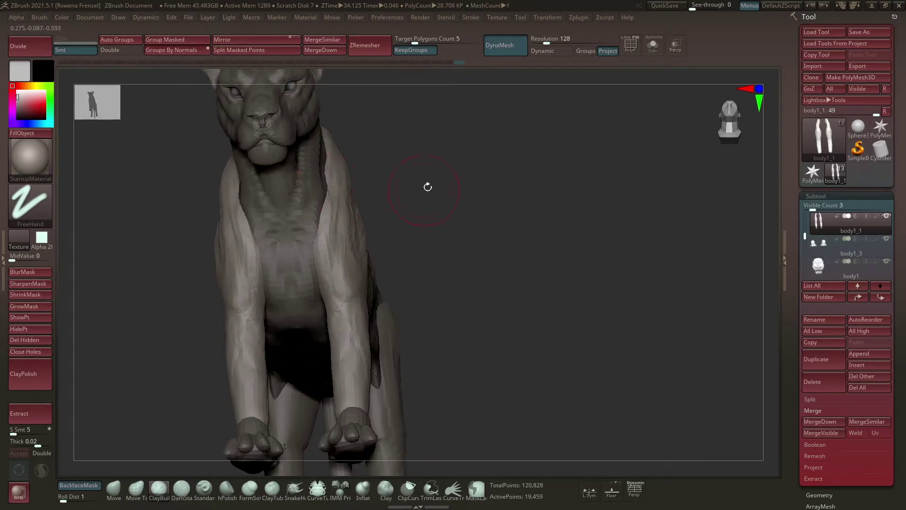
mouse_move(427, 187)
left_mouse_down()
mouse_move(335, 192)
mouse_move(300, 289)
left_mouse_up()
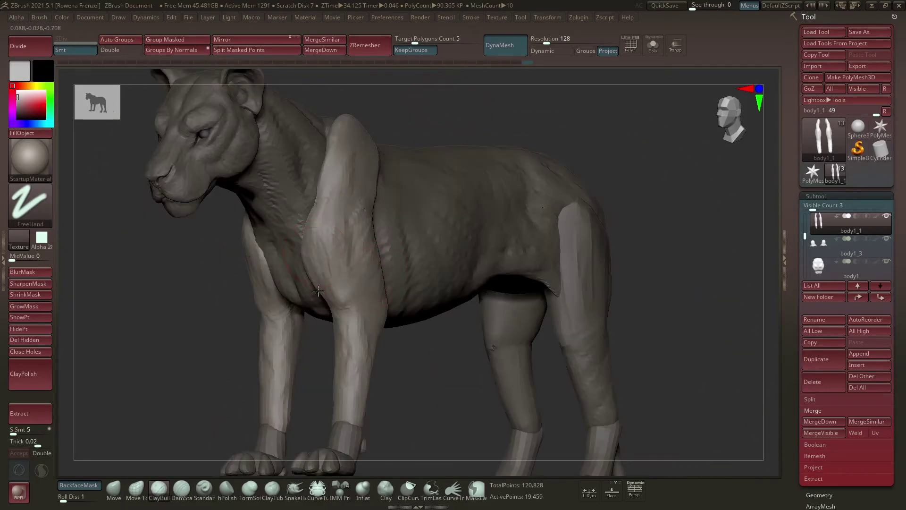
left_click(300, 289, "alt")
Reframe the shoulder, toggling between the main body and body1_1, ending on body1_1.
mouse_move(448, 194)
left_mouse_down()
mouse_move(431, 216)
mouse_move(320, 287)
left_mouse_up()
left_click_drag(449, 233, 283, 264)
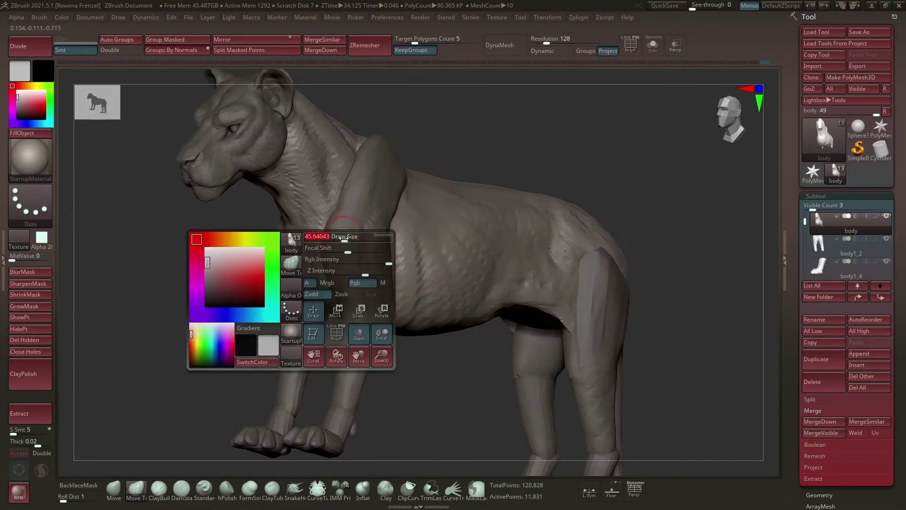
mouse_move(463, 141)
left_mouse_down()
mouse_move(341, 259)
mouse_move(339, 201)
left_mouse_up()
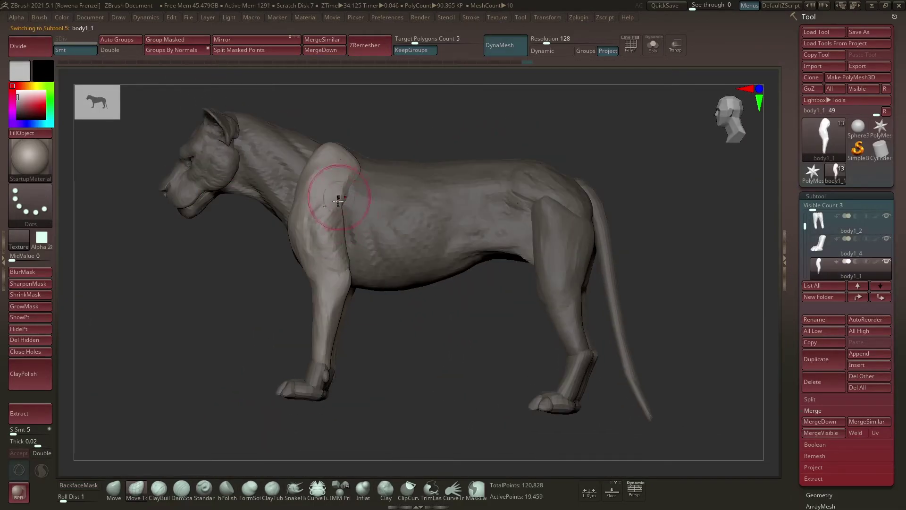
left_click_drag(367, 134, 324, 164)
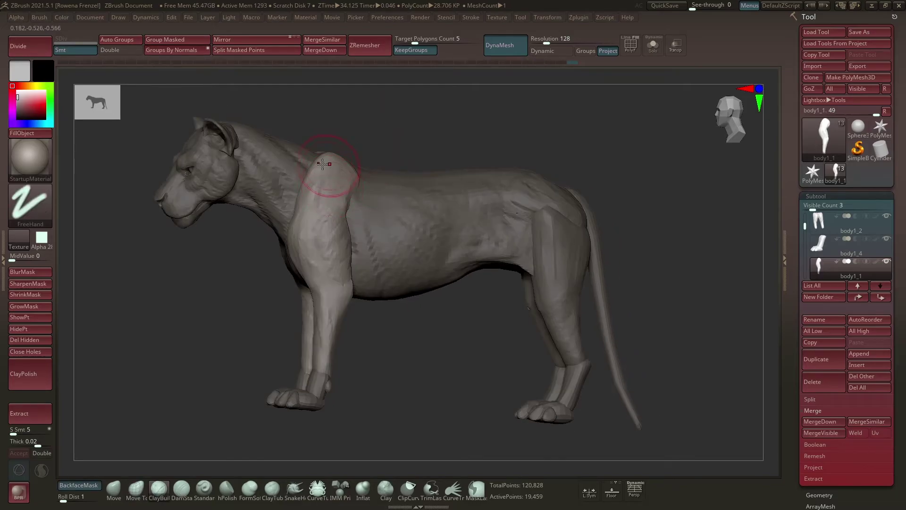
left_click(300, 195, "alt")
mouse_move(375, 115)
left_mouse_down()
mouse_move(368, 174)
mouse_move(297, 220)
mouse_move(391, 150)
mouse_move(381, 178)
mouse_move(324, 249)
mouse_move(303, 243)
mouse_move(329, 284)
left_mouse_up()
left_click(297, 220, "alt")
left_click(292, 250, "alt")
left_click_drag(402, 170, 480, 223)
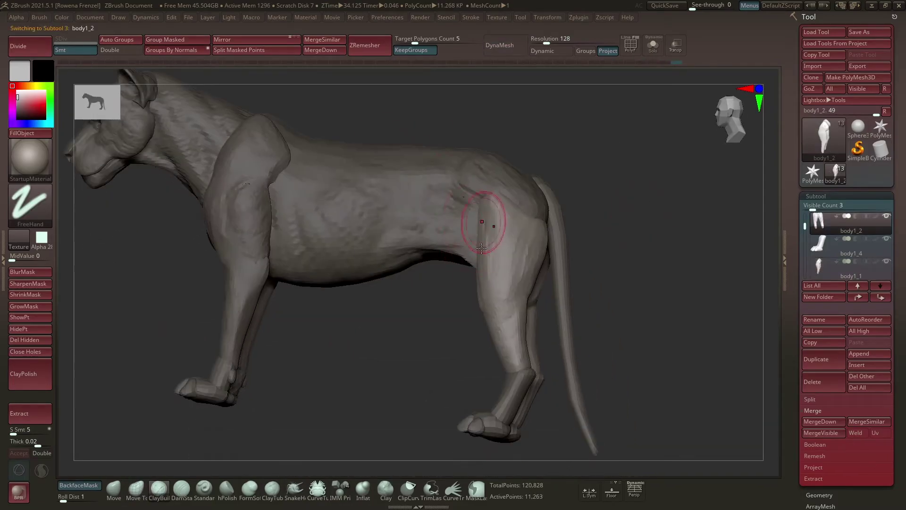
Enlarge the brush to about 79, then undo the recent leg and shoulder edits.
key("space")
left_click_drag(203, 177, 213, 176)
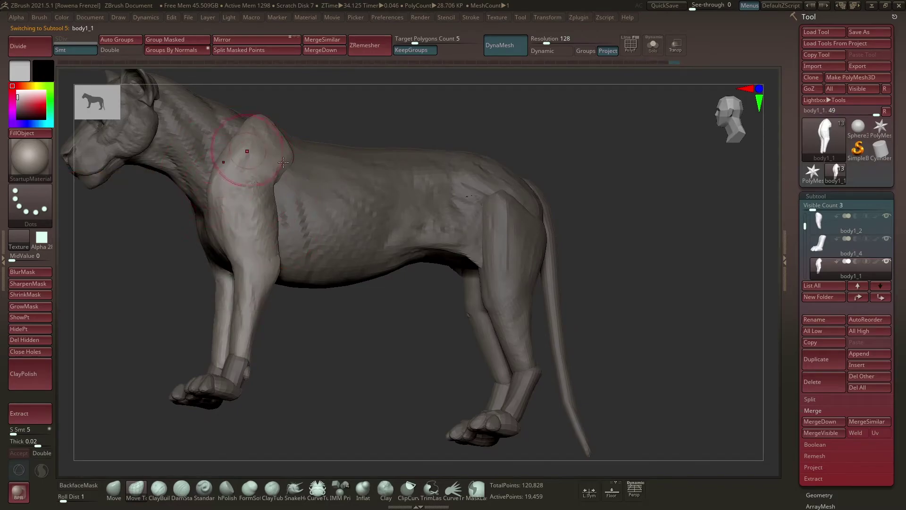
key("ctrl+z")
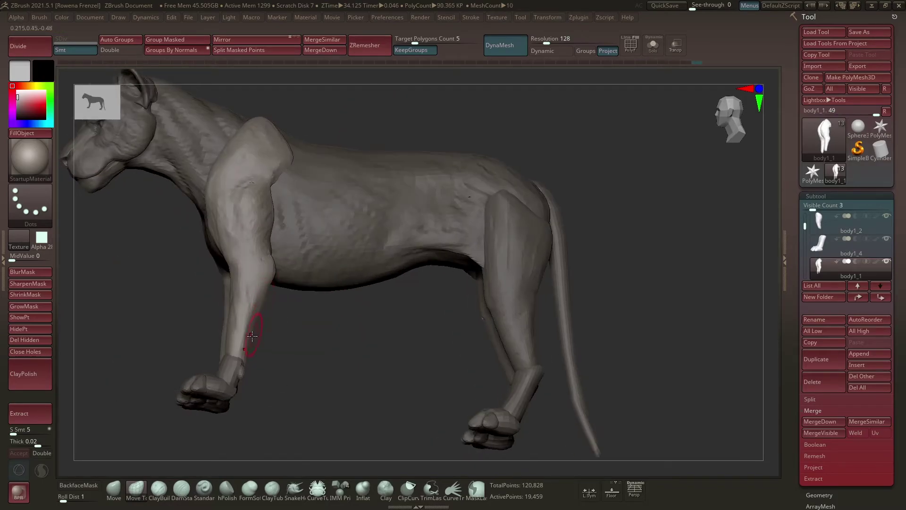
key("space")
key("ctrl+z")
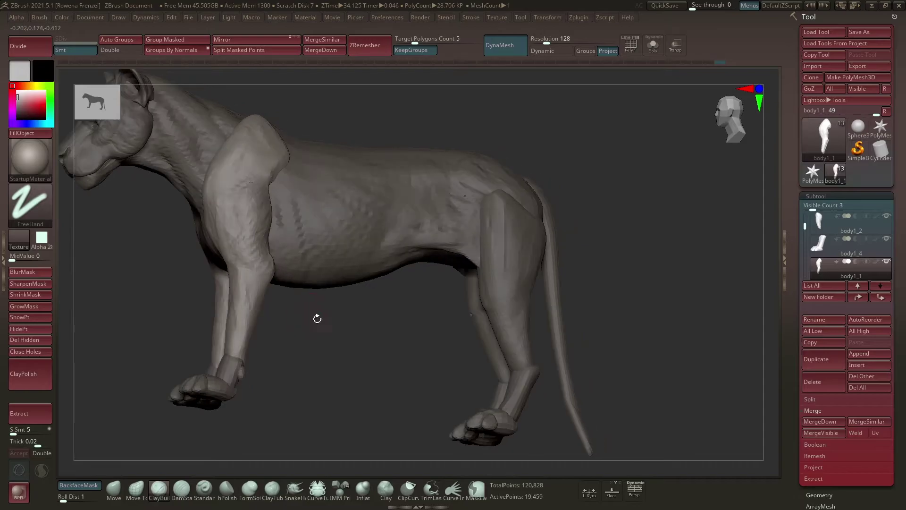
key("ctrl+z")
key("ctrl+z")
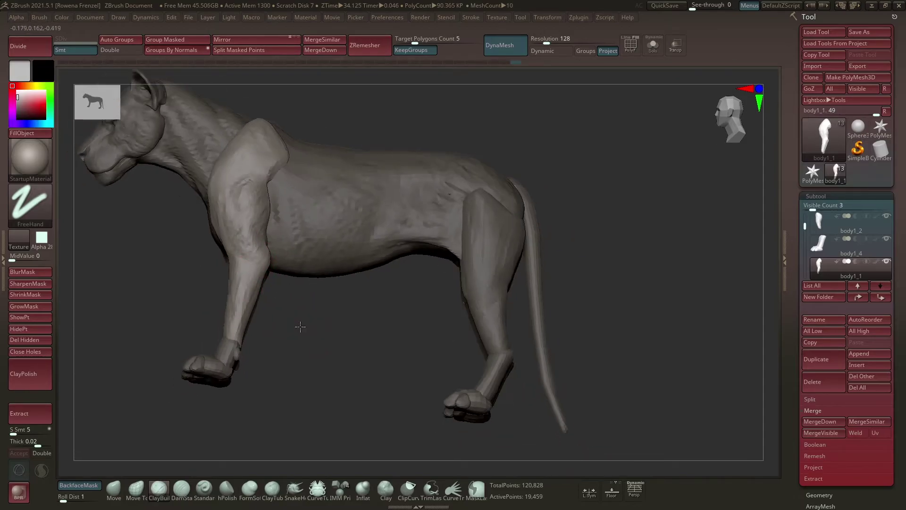
left_click_drag(299, 324, 310, 146)
Step back and forward through history toward the remeshed state, zooming on the hind leg.
key("ctrl+z")
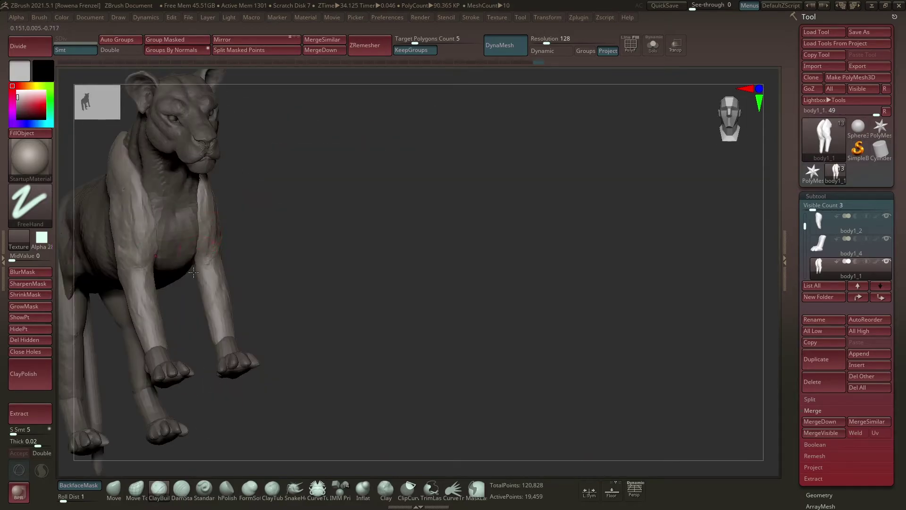
key("ctrl+z")
key("ctrl+z")
key("ctrl+z")
key("ctrl+z")
key("ctrl+shift+z")
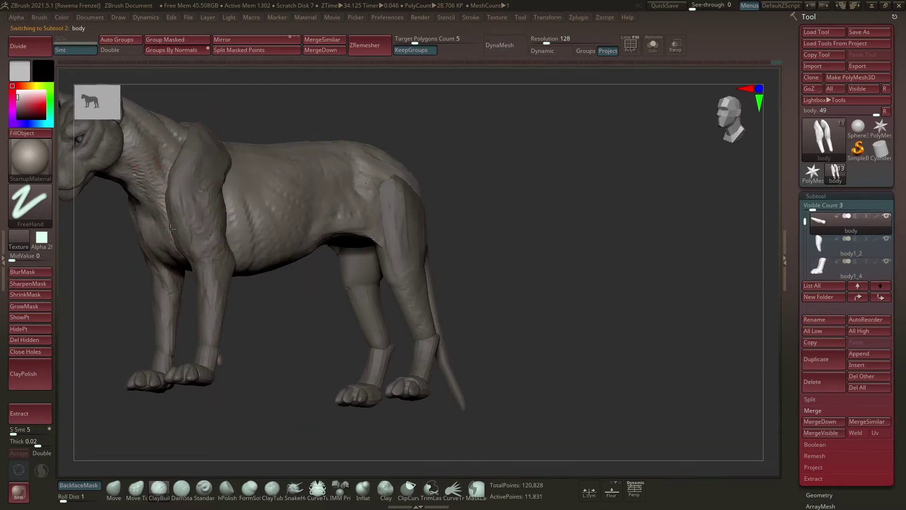
key("ctrl+shift+z")
key("ctrl+shift+z")
key("ctrl+shift+z")
key("ctrl+shift+z")
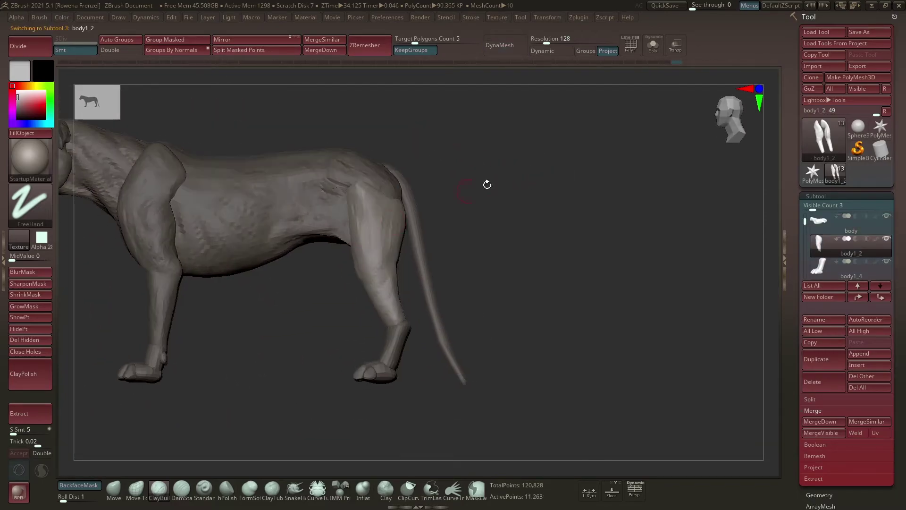
left_click_drag(455, 179, 313, 173)
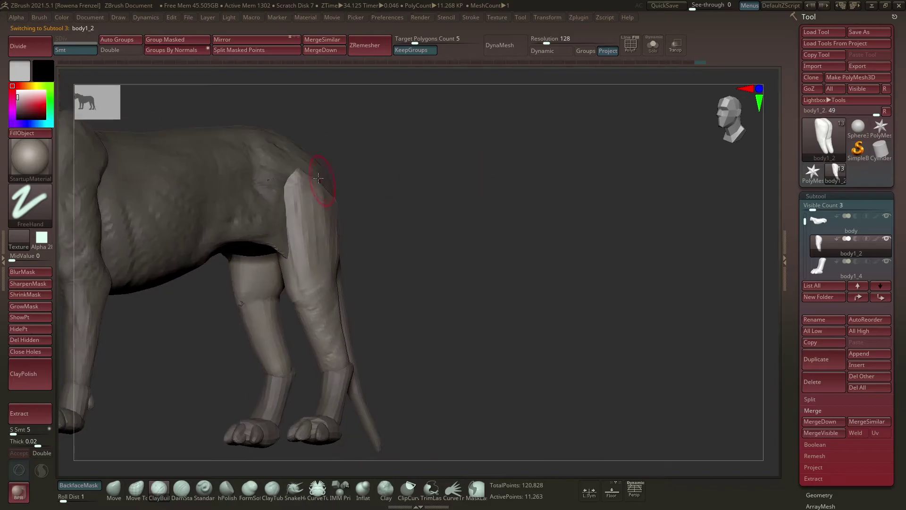
key("ctrl+shift+z")
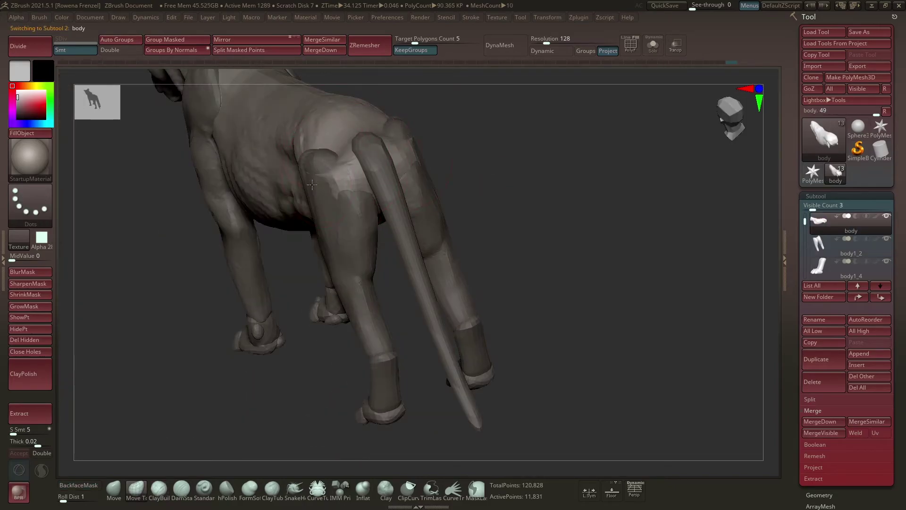
key("ctrl+shift+z")
key("ctrl+shift+z")
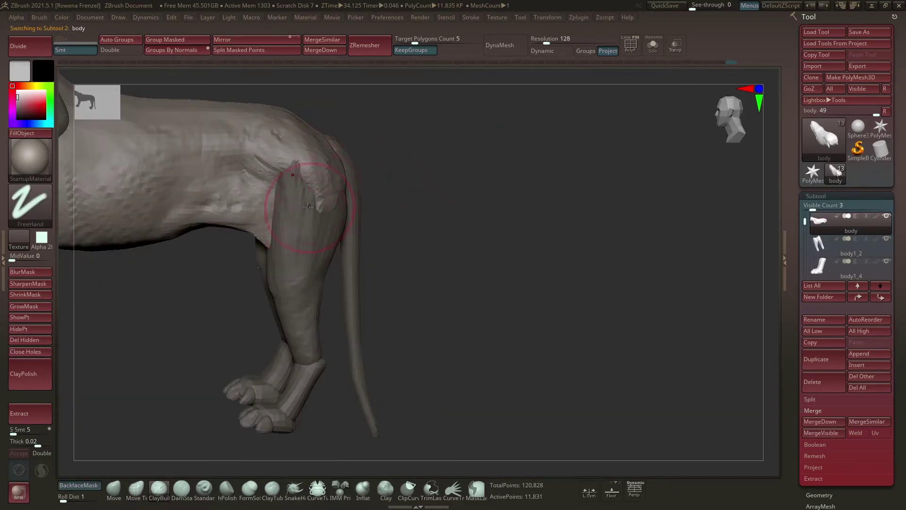
key("ctrl+shift+z")
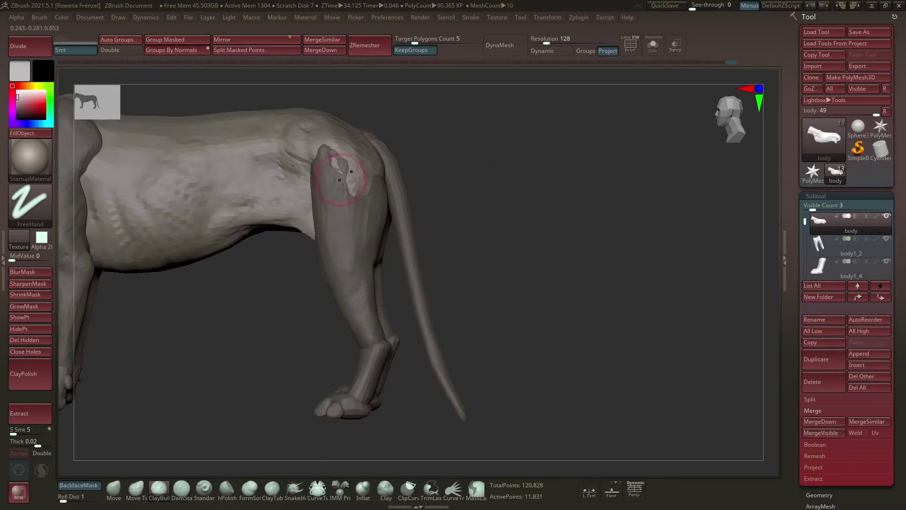
Keep stepping through the sculpt history to review earlier joint blending states.
key("ctrl+shift+z")
key("ctrl+shift+z")
key("ctrl+shift+z")
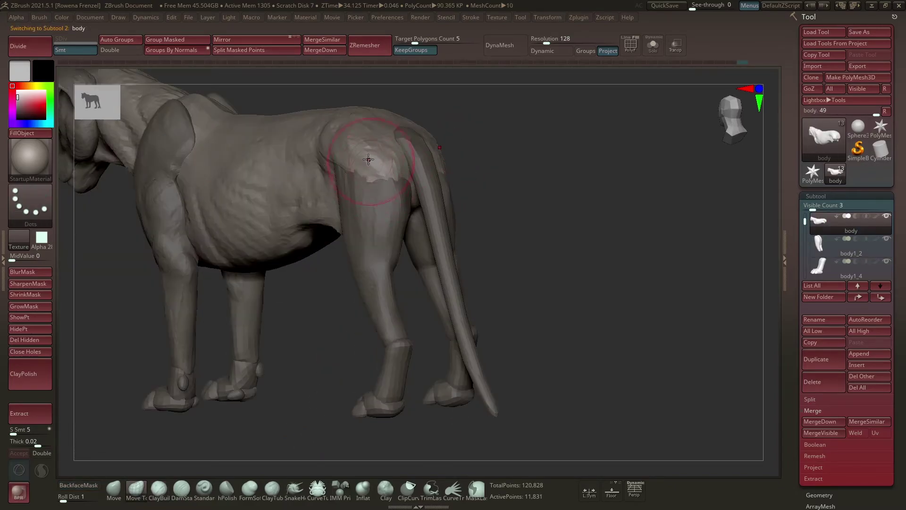
key("ctrl+shift+z")
key("ctrl+shift+z")
key("ctrl+shift+z")
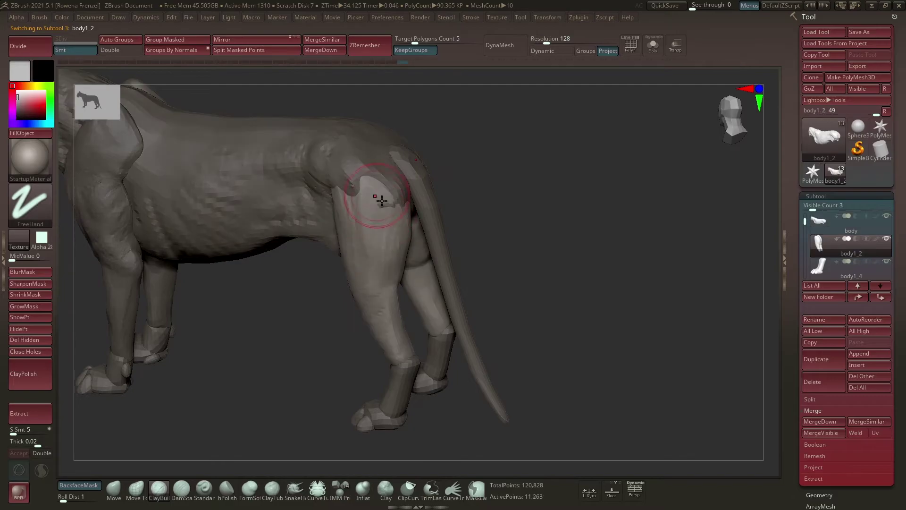
key("ctrl+shift+z")
key("ctrl+shift+z")
key("ctrl+shift+z")
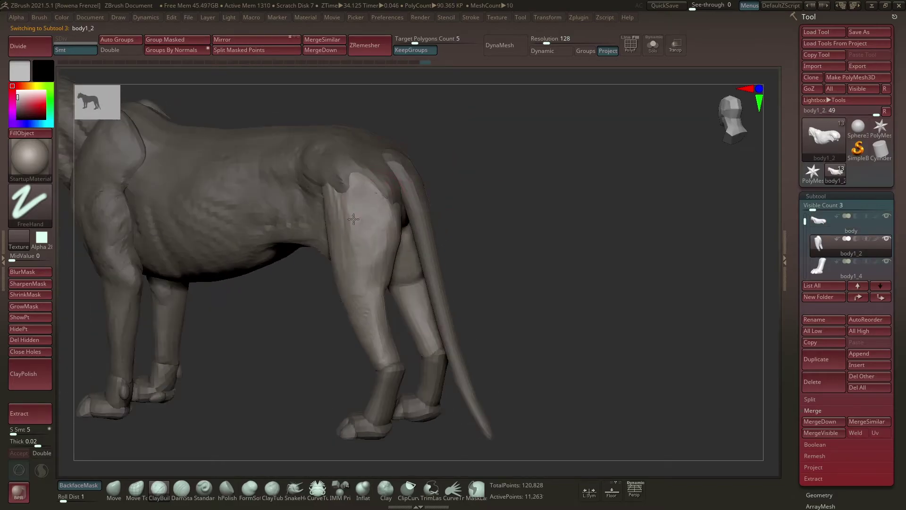
key("ctrl+shift+z")
key("ctrl+shift+z")
key("ctrl+shift+z")
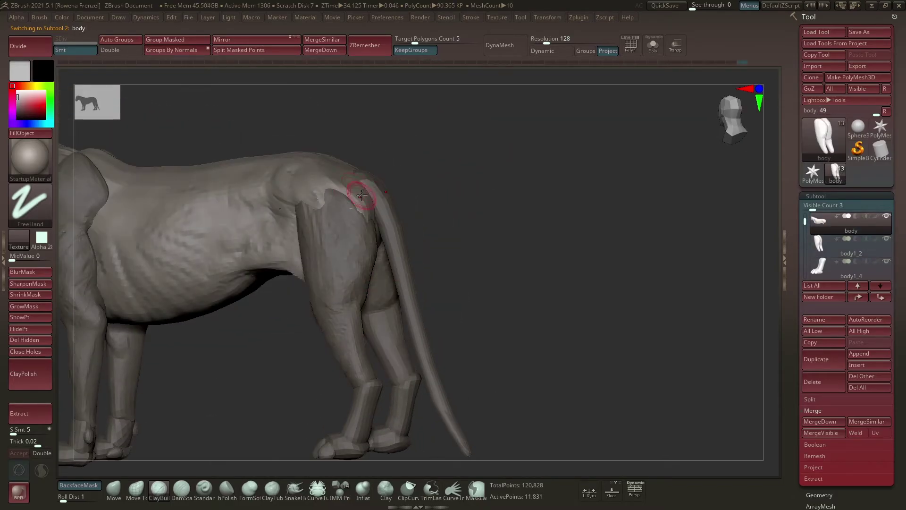
key("ctrl+shift+z")
key("ctrl+shift+z")
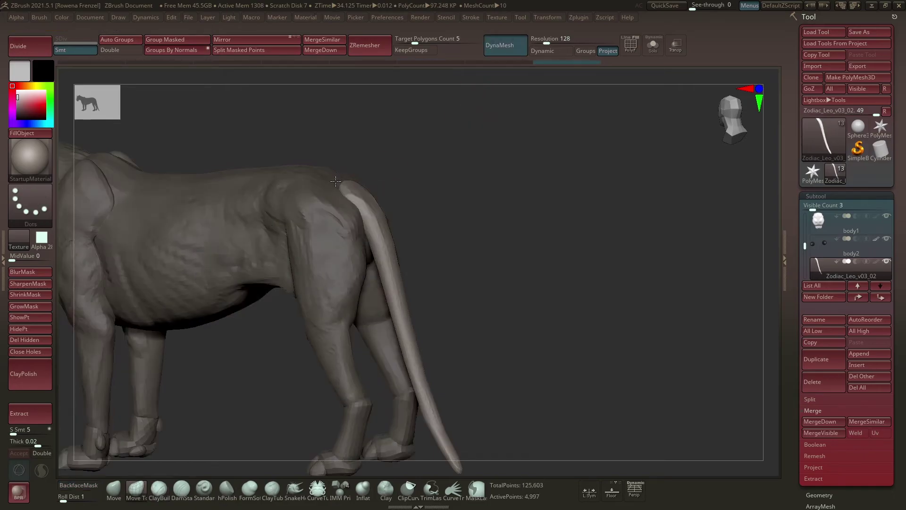
key("ctrl+shift+z")
key("ctrl+shift+z")
key("ctrl+shift+z")
key("ctrl+shift+z")
key("space")
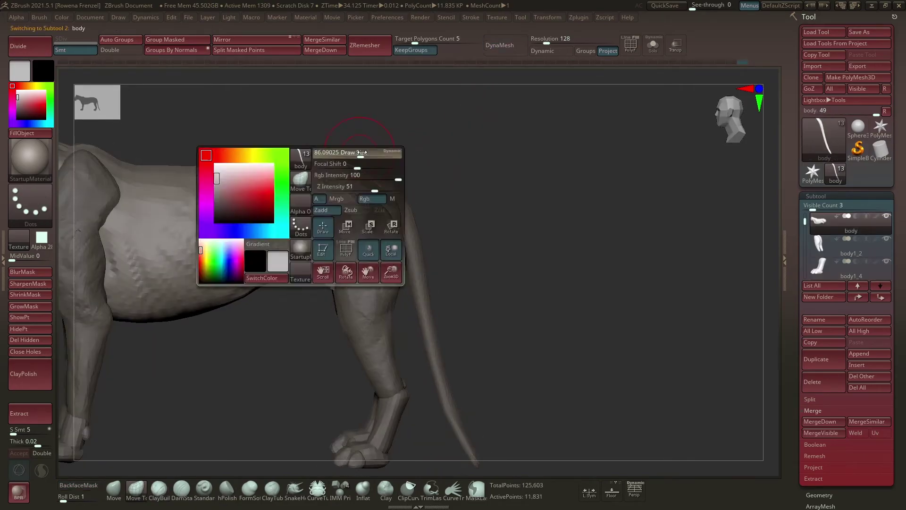
key("ctrl+shift+z")
Orbit around the hindquarters, selecting the hind leg piece and then the body again.
mouse_move(331, 158)
left_mouse_down()
mouse_move(333, 121)
mouse_move(281, 130)
mouse_move(367, 115)
mouse_move(635, 198)
mouse_move(472, 186)
left_mouse_up()
key("space")
key("space")
left_click(348, 228, "alt")
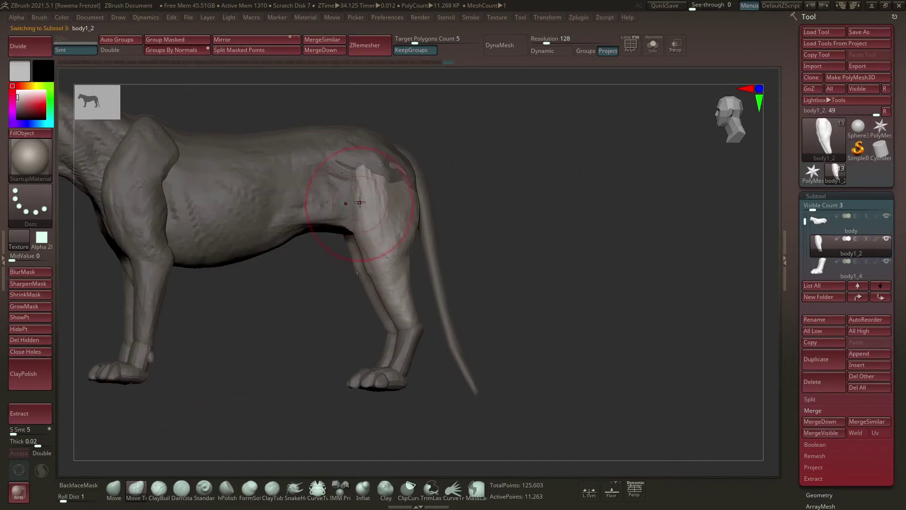
left_click_drag(360, 202, 423, 218)
mouse_move(422, 183)
left_mouse_down()
mouse_move(521, 170)
mouse_move(590, 219)
mouse_move(554, 210)
mouse_move(607, 218)
mouse_move(522, 196)
mouse_move(327, 221)
left_mouse_up()
left_click(401, 166, "alt")
Pick the ClayBuildup brush and orbit the lioness through side and underside views.
key("b")
key("c")
key("b")
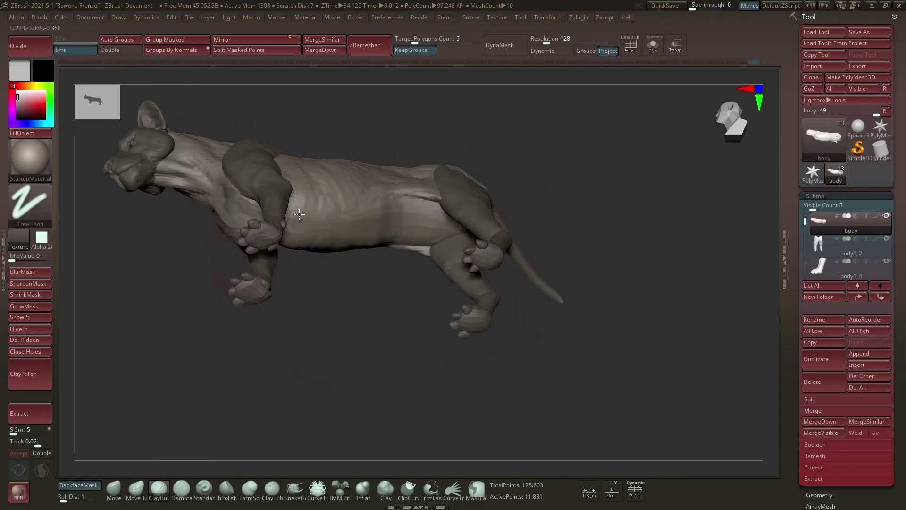
mouse_move(305, 193)
left_mouse_down()
mouse_move(338, 109)
mouse_move(352, 140)
mouse_move(342, 213)
left_mouse_up()
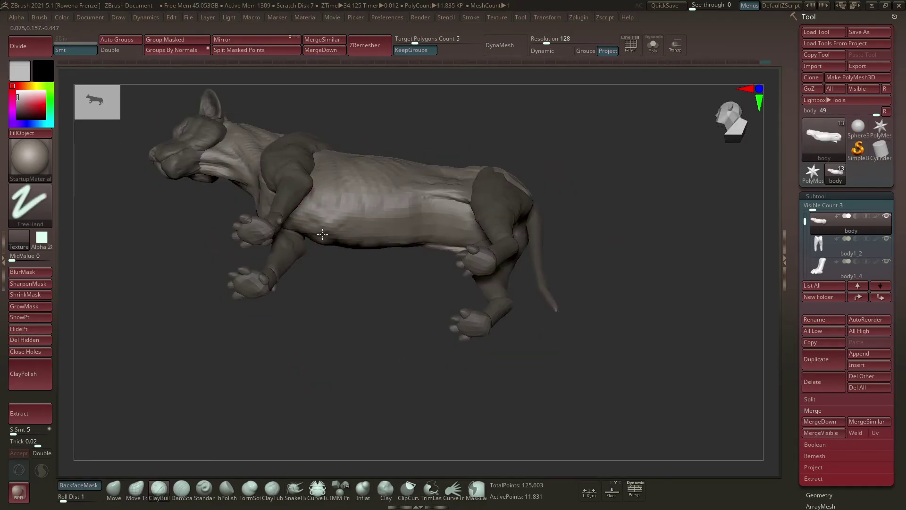
left_click_drag(447, 135, 350, 160)
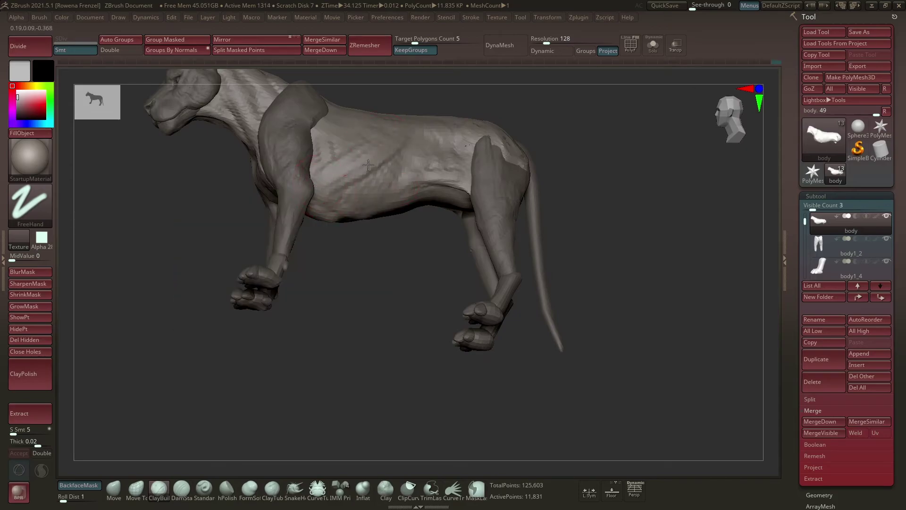
mouse_move(351, 125)
left_mouse_down()
mouse_move(377, 181)
mouse_move(352, 208)
left_mouse_up()
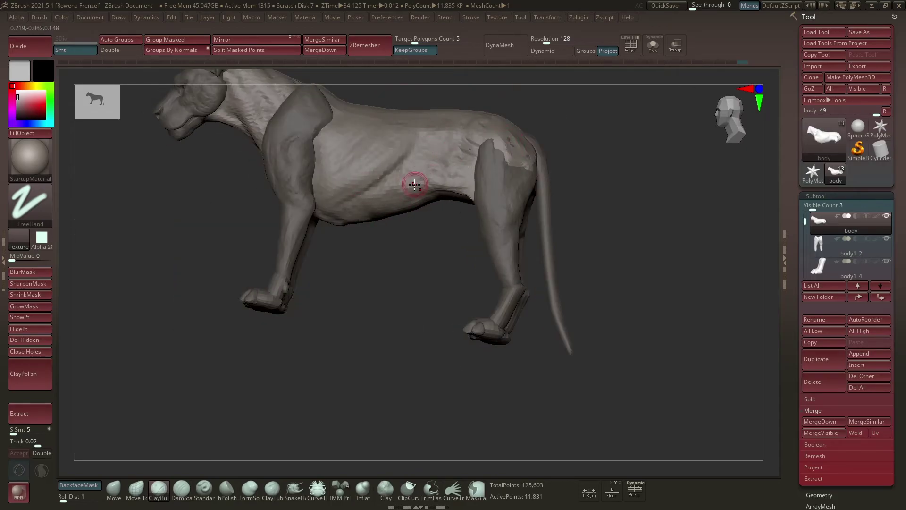
mouse_move(395, 205)
left_mouse_down()
mouse_move(356, 249)
mouse_move(377, 255)
mouse_move(379, 206)
mouse_move(465, 202)
mouse_move(469, 263)
mouse_move(457, 122)
left_mouse_up()
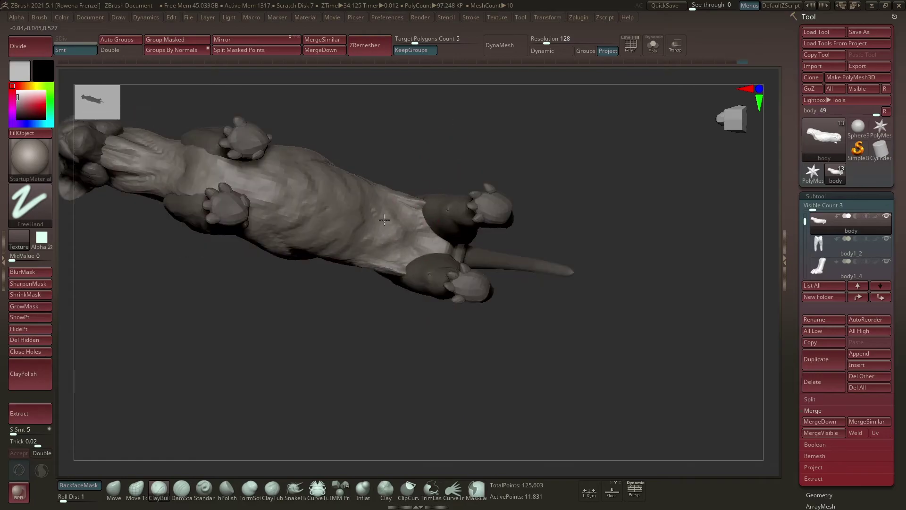
left_click_drag(384, 219, 435, 232)
Inspect the hind legs and underside, switching between leg pieces and the body.
left_click(435, 232, "alt")
mouse_move(451, 216)
left_mouse_down()
mouse_move(513, 151)
mouse_move(470, 186)
left_mouse_up()
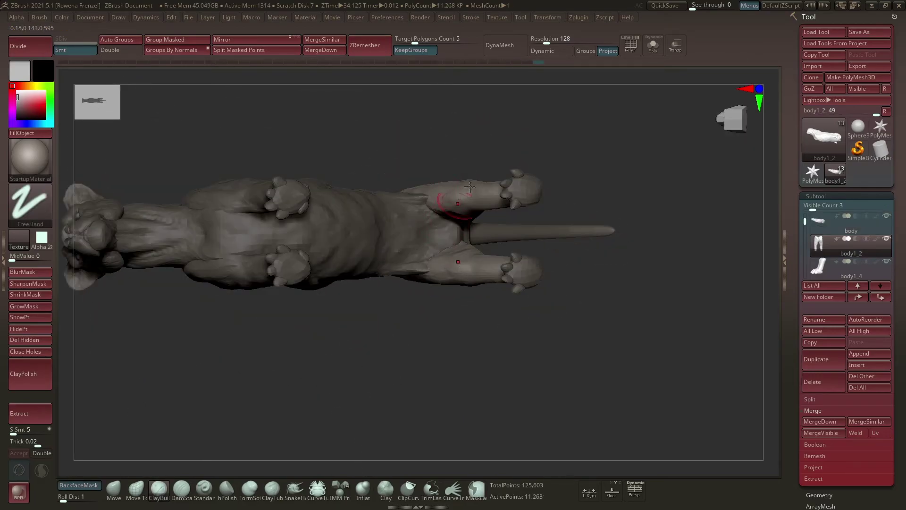
mouse_move(536, 127)
left_mouse_down()
mouse_move(452, 221)
mouse_move(551, 182)
left_mouse_up()
left_click(452, 220, "alt")
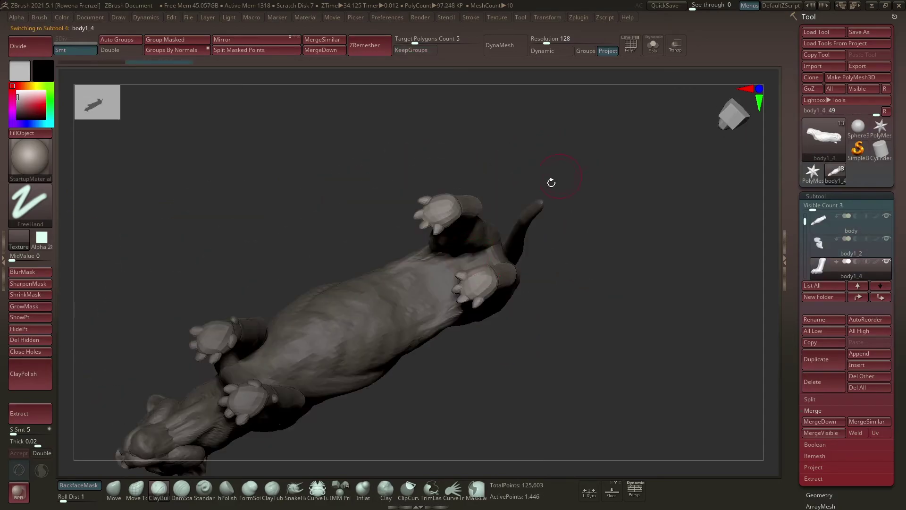
left_click(476, 263, "alt")
left_click_drag(476, 263, 459, 270)
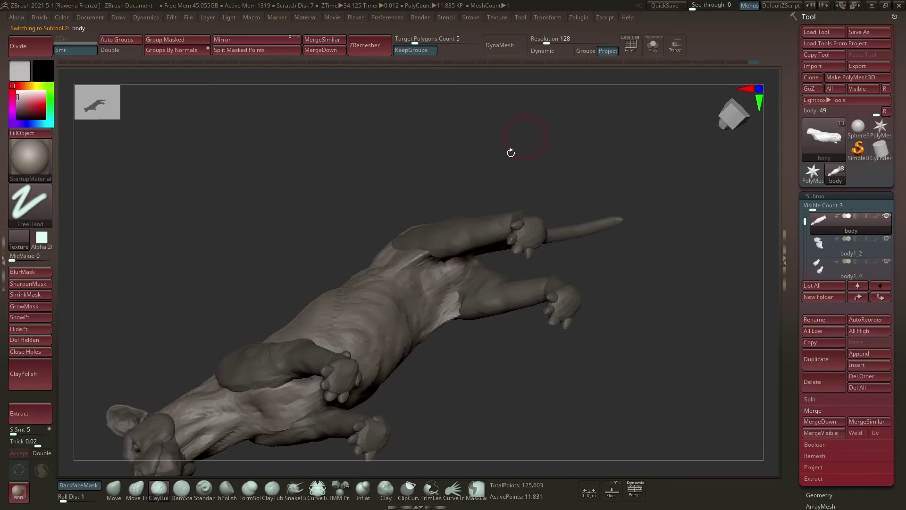
mouse_move(511, 148)
left_mouse_down()
mouse_move(467, 195)
mouse_move(446, 203)
mouse_move(441, 219)
left_mouse_up()
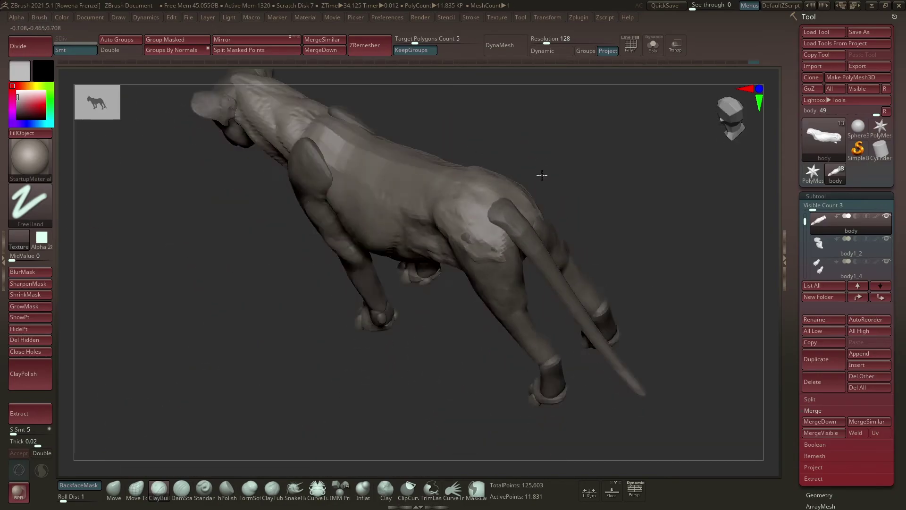
Shift the lioness right into a side view and open the Zplugin menu.
key("space")
left_click_drag(557, 155, 335, 200)
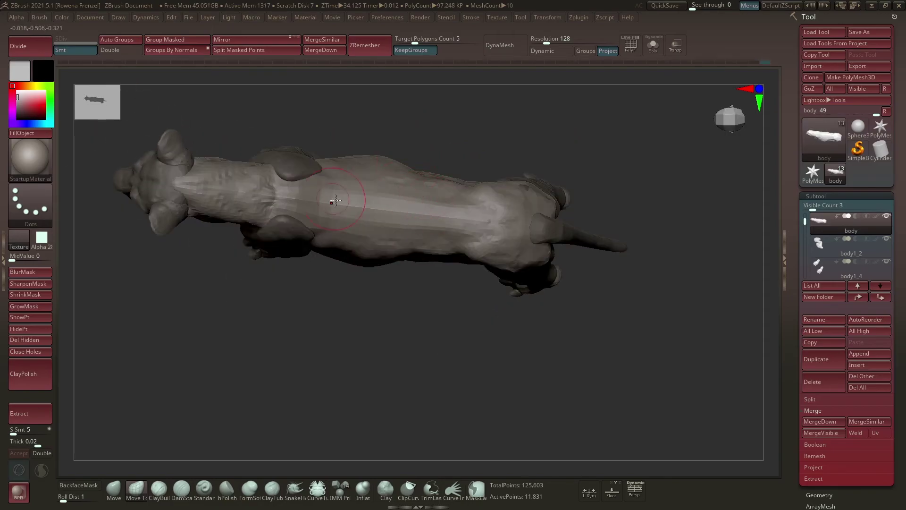
key("space")
mouse_move(373, 160)
left_mouse_down()
mouse_move(366, 232)
mouse_move(386, 241)
mouse_move(482, 126)
mouse_move(538, 166)
mouse_move(495, 227)
left_mouse_up()
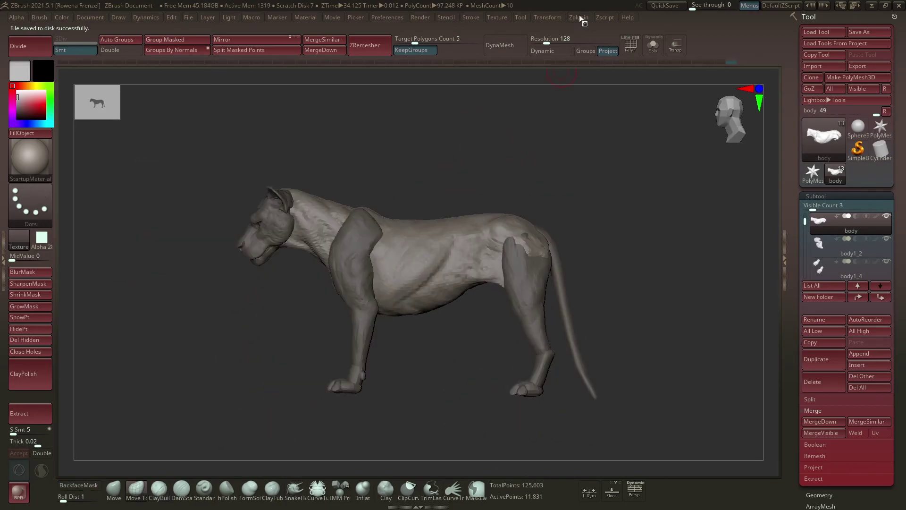
left_click(578, 17)
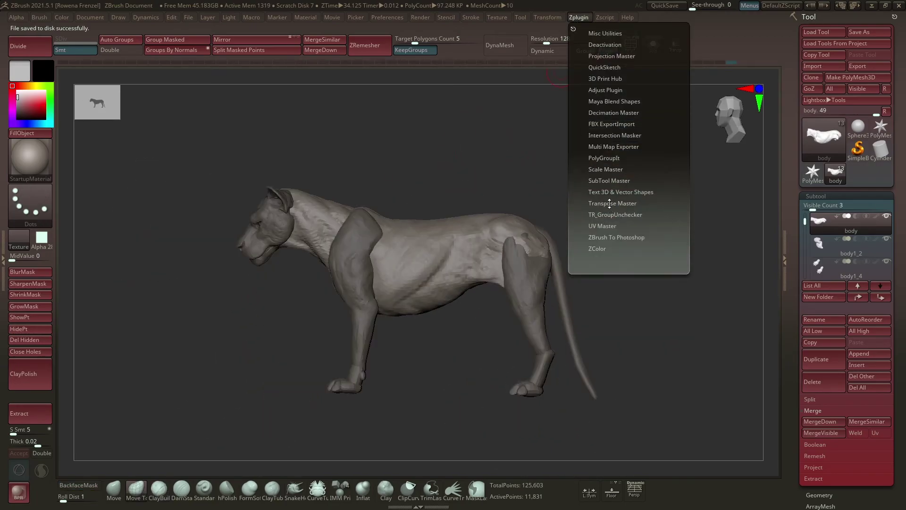
Merge all subtools into one Transpose Master TPoseMesh and mask the lioness's head.
left_click(614, 204)
left_click(605, 220)
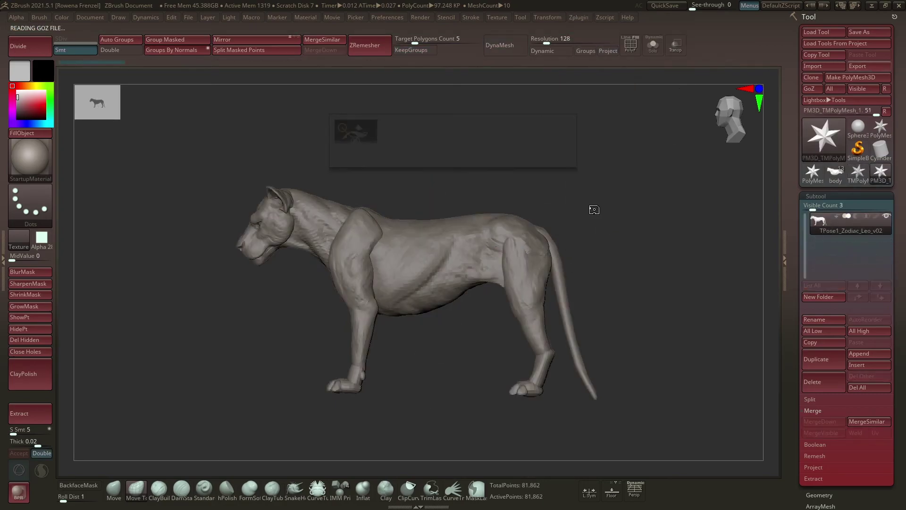
mouse_move(417, 170)
left_mouse_down()
mouse_move(424, 173)
mouse_move(159, 144)
left_mouse_up()
left_click_drag(159, 144, 288, 270, "ctrl")
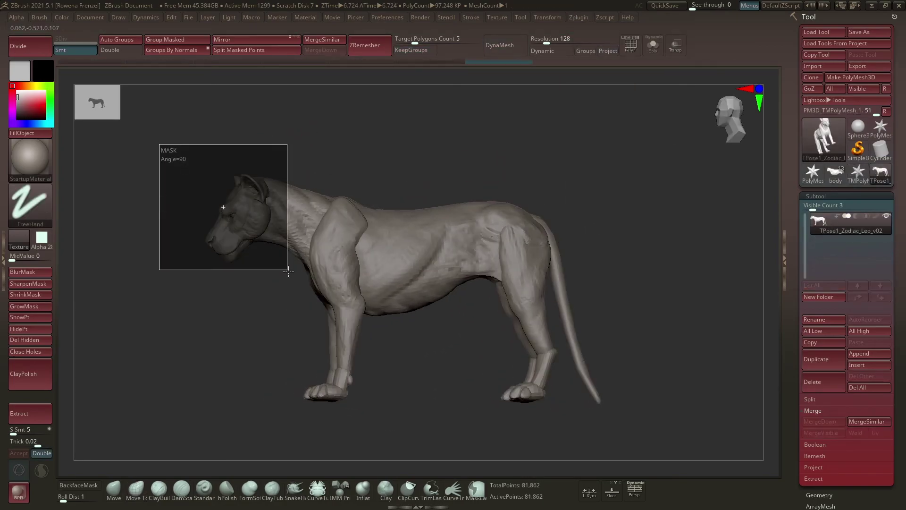
Pose the masked head with the Transpose gizmo, then transfer it back via TPose>SubT.
left_click_drag(289, 218, 389, 142)
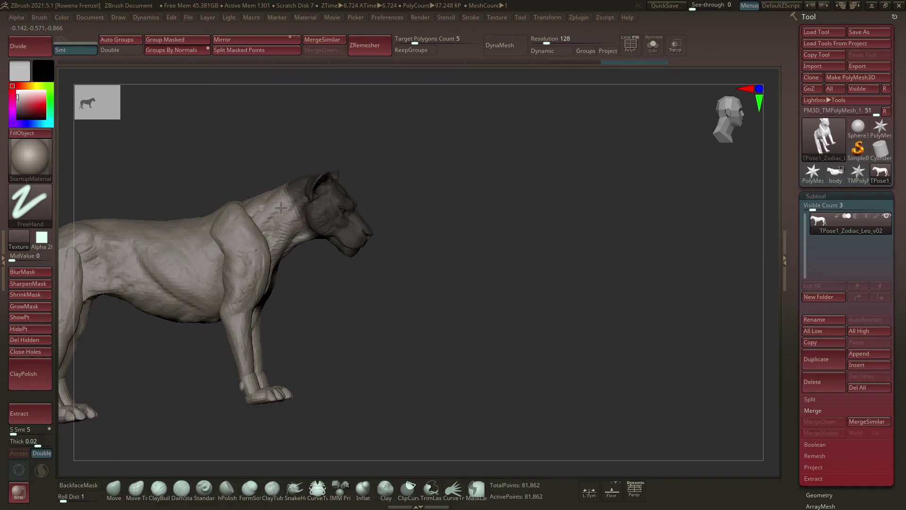
mouse_move(388, 210)
left_mouse_down()
mouse_move(408, 145)
mouse_move(75, 242)
left_mouse_up()
key("w")
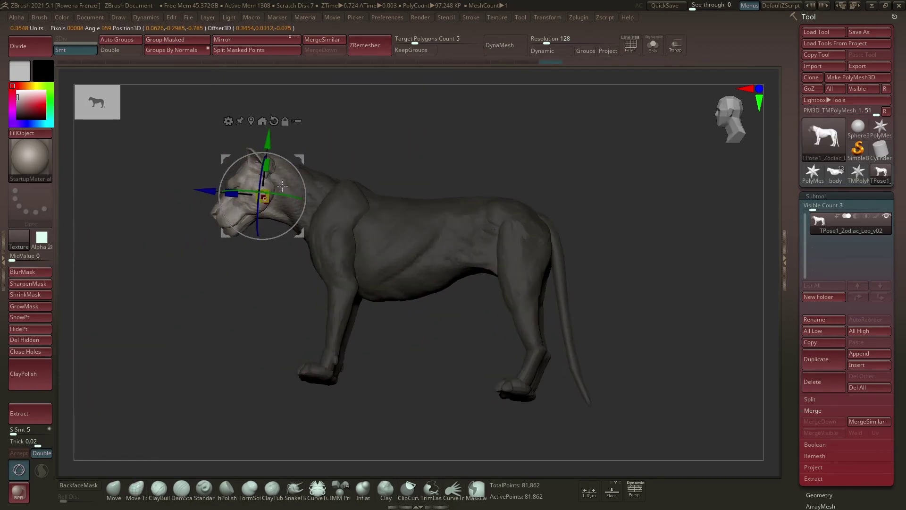
mouse_move(410, 151)
left_mouse_down()
mouse_move(580, 168)
mouse_move(491, 111)
mouse_move(548, 139)
left_mouse_up()
key("q")
left_click(578, 17)
left_click(594, 142)
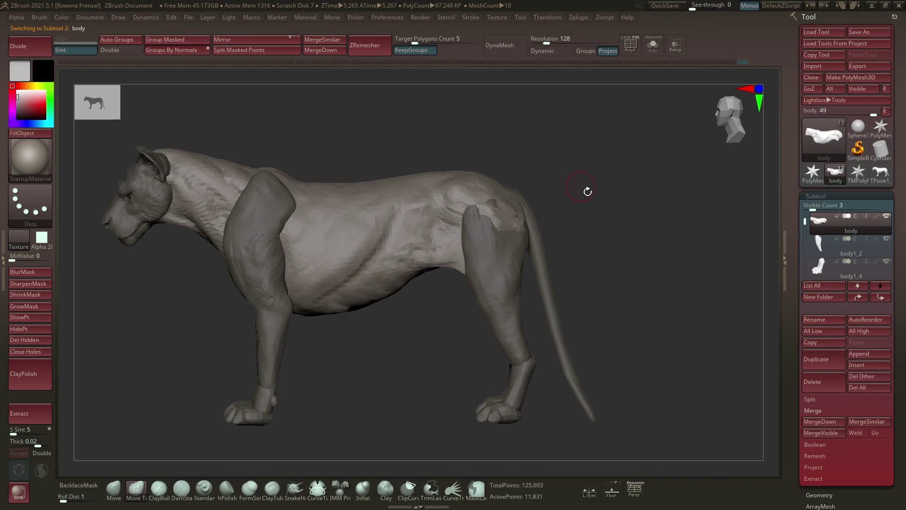
Orbit the Zodiac_Leo_v03 lioness toward a front view of her head.
mouse_move(586, 191)
left_mouse_down()
mouse_move(629, 190)
mouse_move(609, 174)
mouse_move(607, 289)
mouse_move(594, 174)
mouse_move(596, 198)
mouse_move(640, 192)
mouse_move(433, 136)
mouse_move(334, 125)
mouse_move(281, 156)
left_mouse_up()
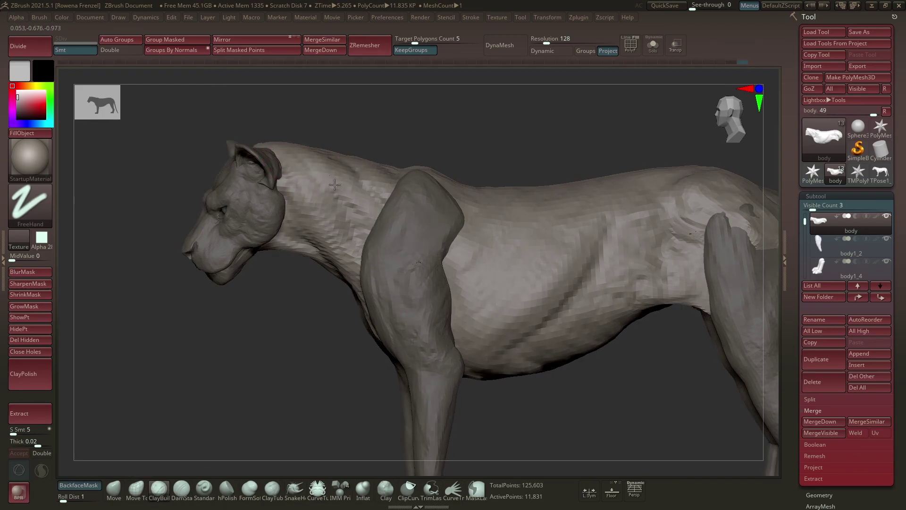